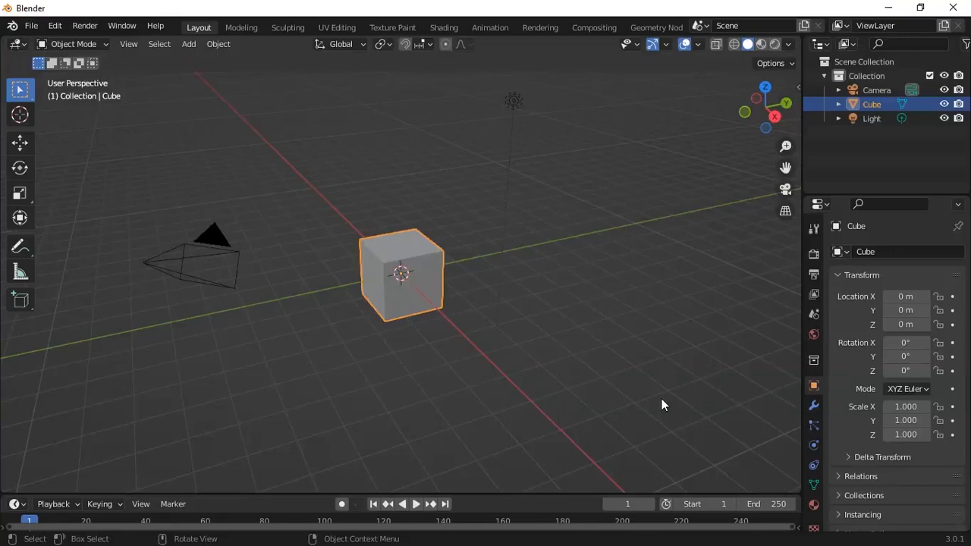
Step: Switch to the image viewer to examine the reference render lettering3d_atelier1_export_avec_flou.png, and return to Blender
{"action": "key", "text": "alt+Tab"}
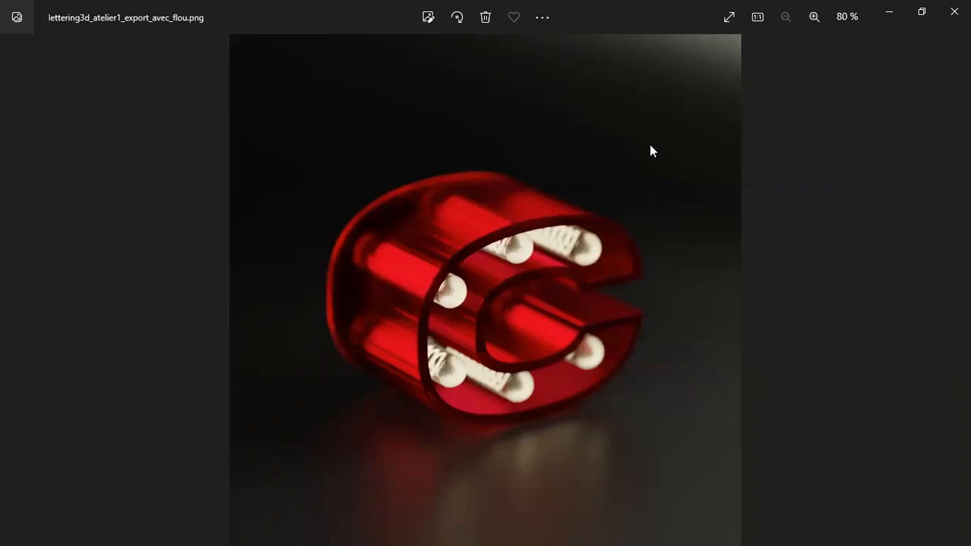
{"action": "key", "text": "alt+Tab"}
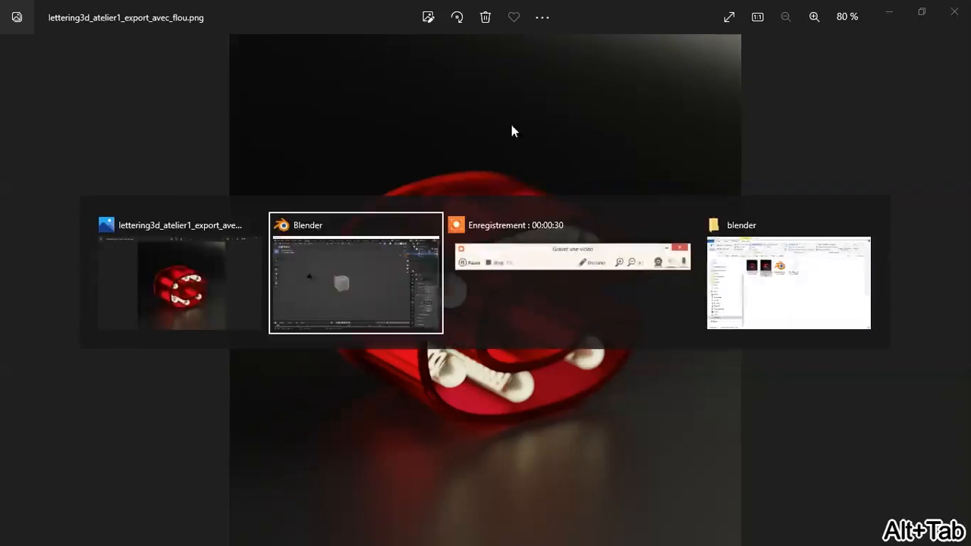
{"action": "left_click", "coordinate": [397, 262]}
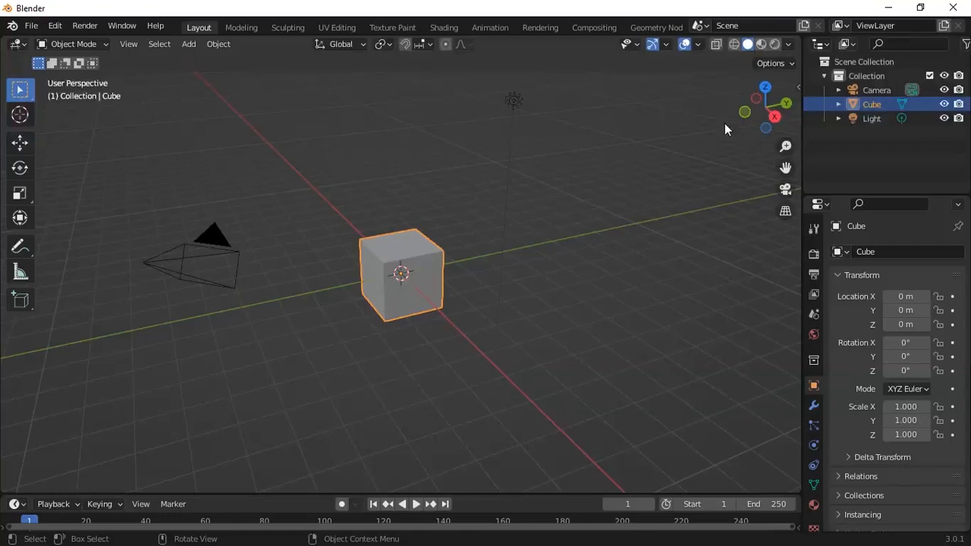
Step: Delete all the default scene objects and add a text object at the world origin
{"action": "key", "text": "a"}
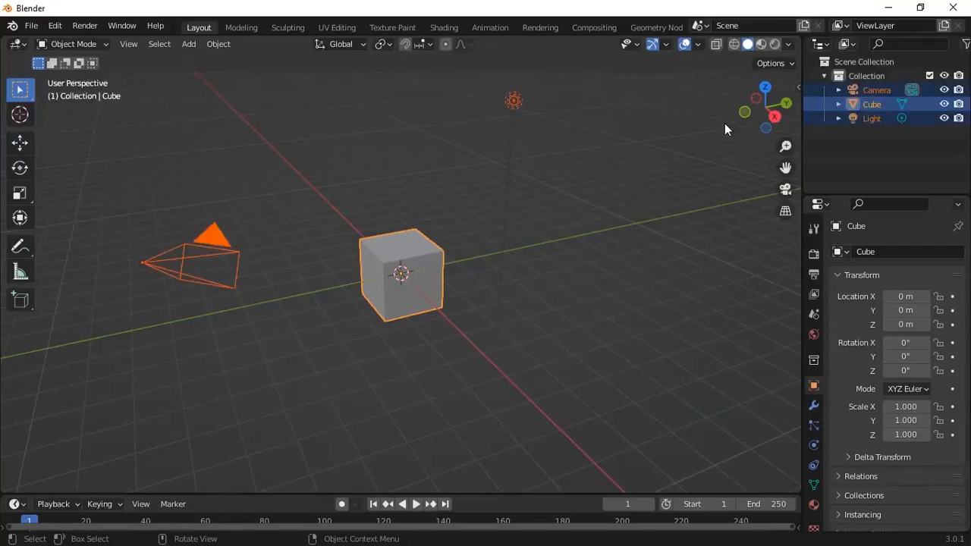
{"action": "key", "text": "Delete"}
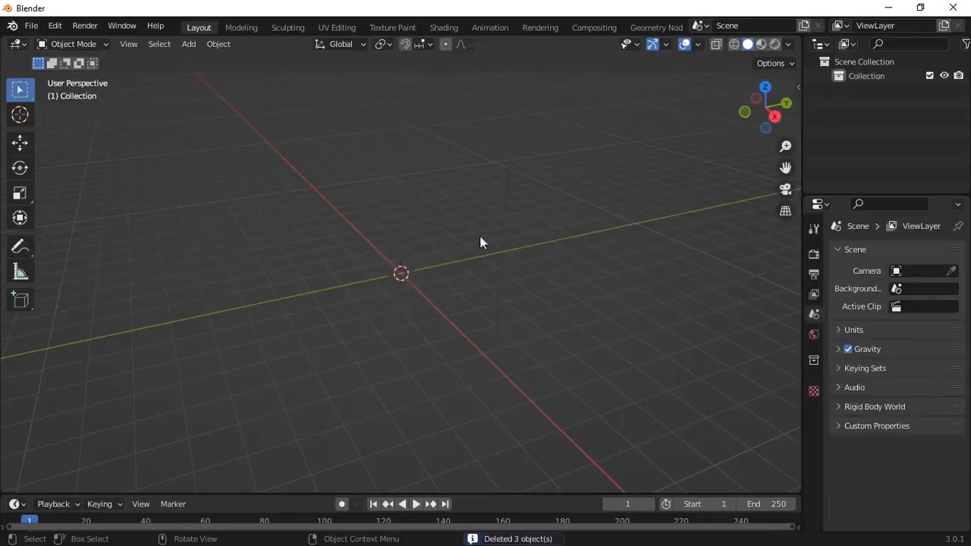
{"action": "left_click", "coordinate": [197, 42]}
{"action": "mouse_move", "coordinate": [213, 61]}
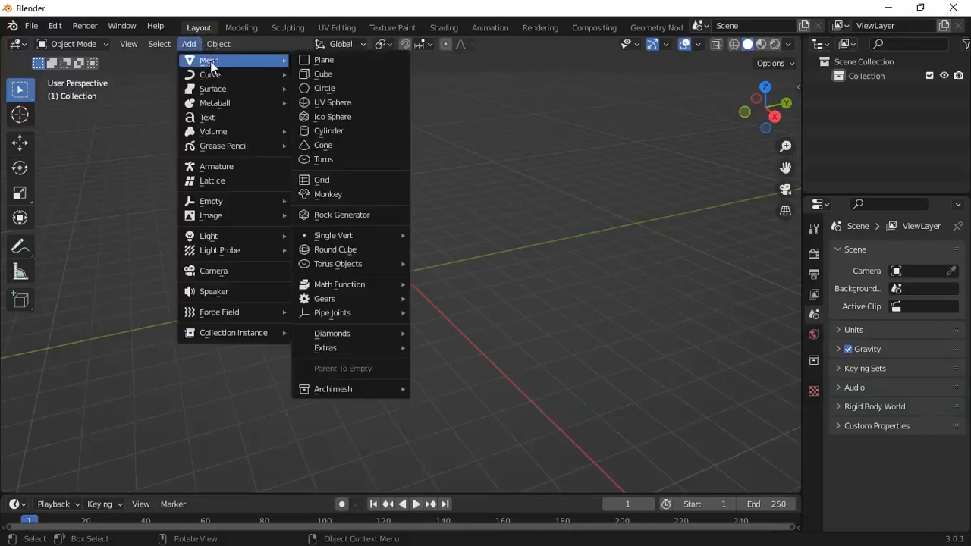
{"action": "left_click", "coordinate": [239, 118]}
{"action": "scroll", "coordinate": [500, 348], "scroll_direction": "up", "scroll_amount": 3}
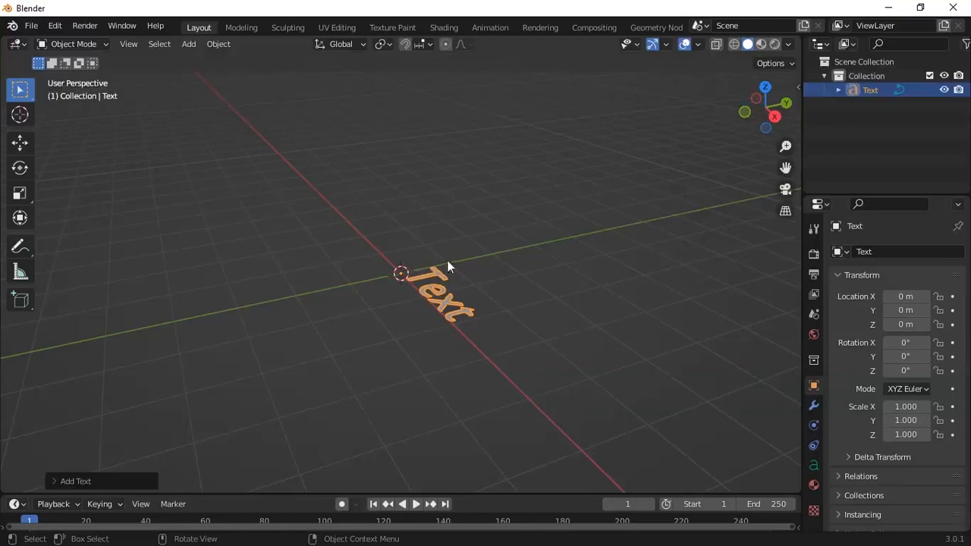
Step: Rotate the text object 90° around the global X axis so it stands upright
{"action": "key", "text": "r"}
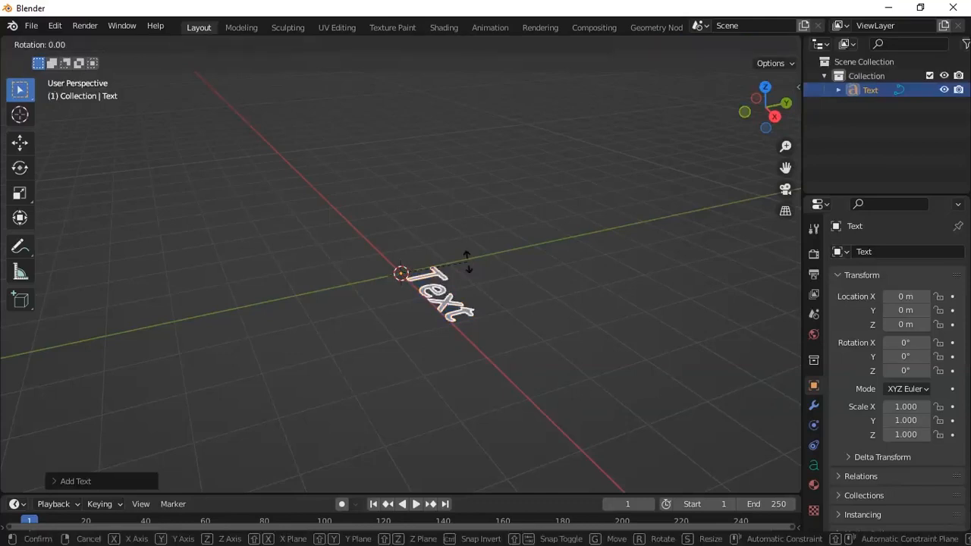
{"action": "key", "text": "x"}
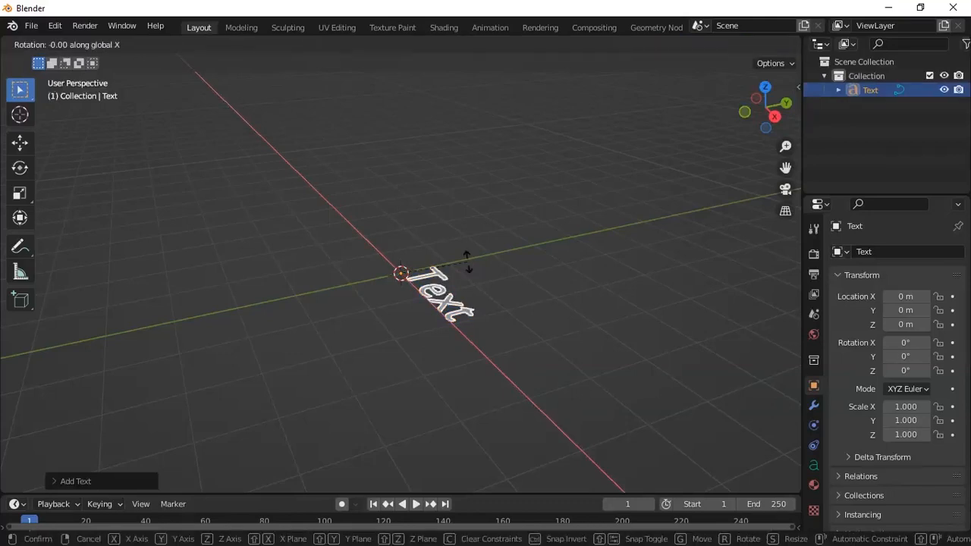
{"action": "type", "text": "90"}
{"action": "key", "text": "Return"}
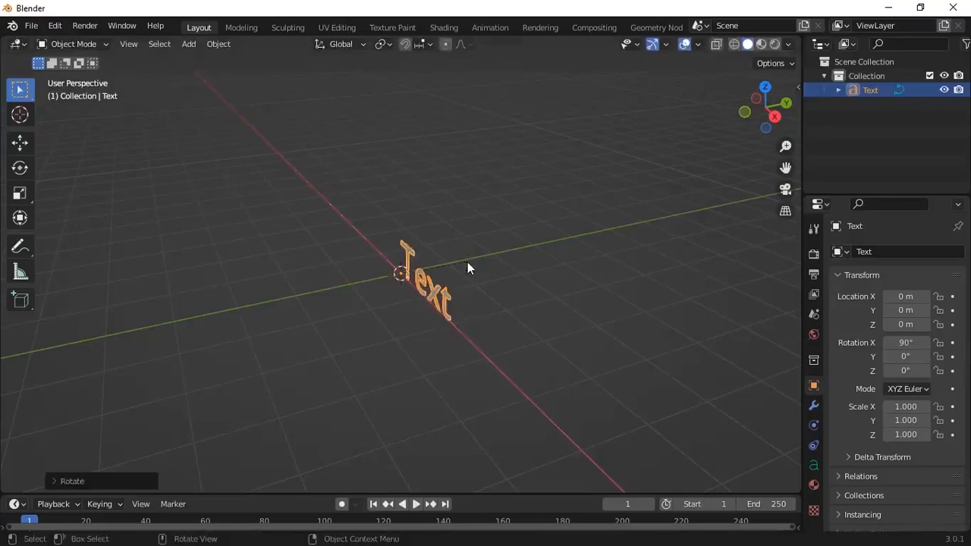
Step: In front view, put the text object in Edit Mode and replace its content with the letter C
{"action": "middle_click_drag", "start_coordinate": [412, 315], "coordinate": [480, 295]}
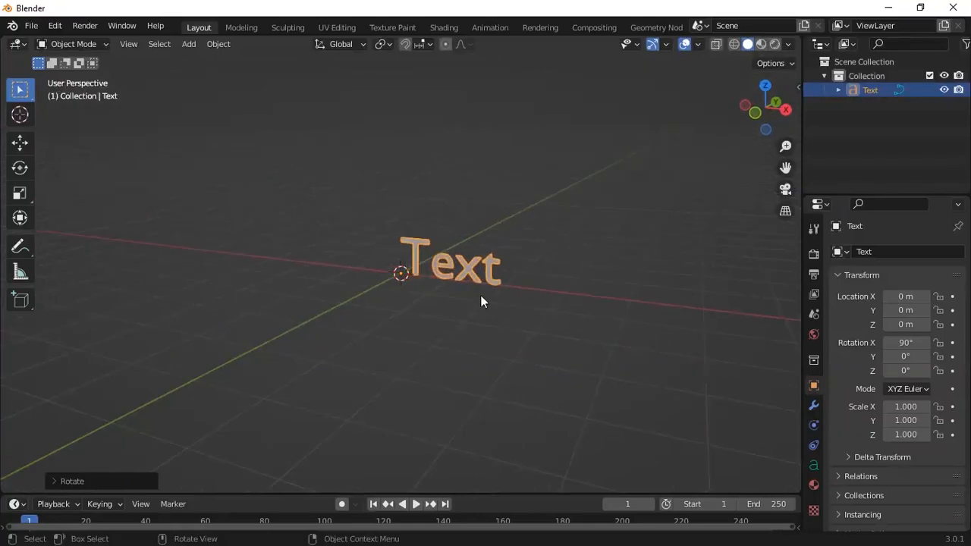
{"action": "key", "text": "KP_1"}
{"action": "scroll", "coordinate": [480, 296], "scroll_direction": "up", "scroll_amount": 3}
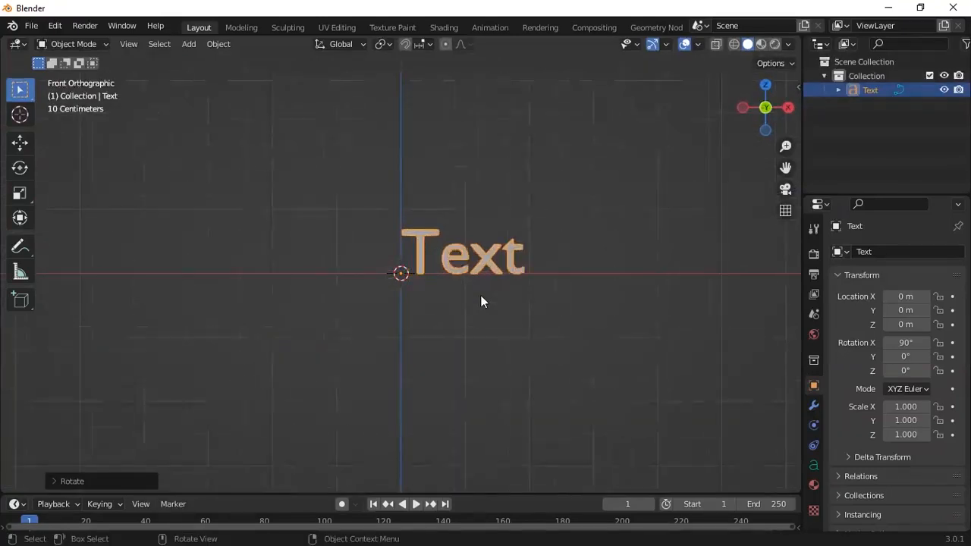
{"action": "left_click", "coordinate": [88, 42]}
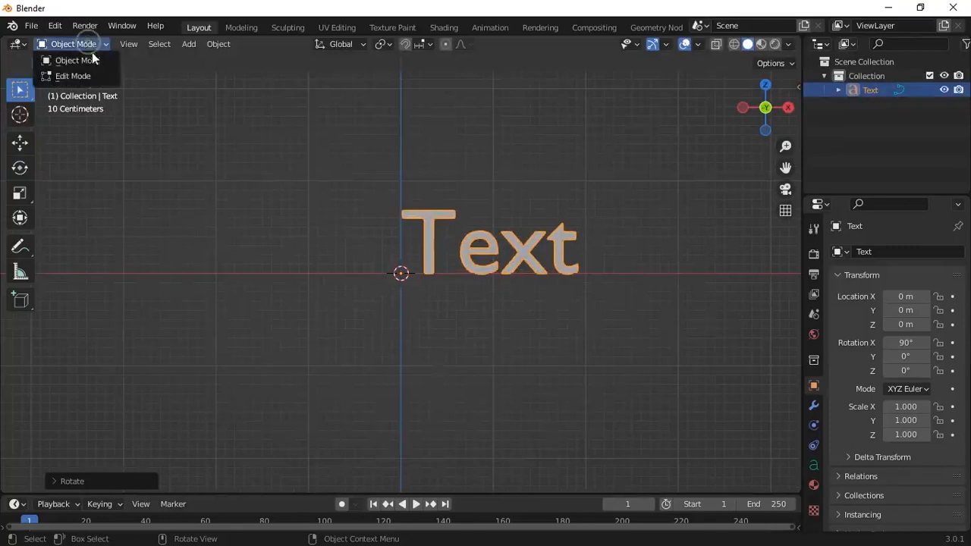
{"action": "left_click", "coordinate": [94, 71]}
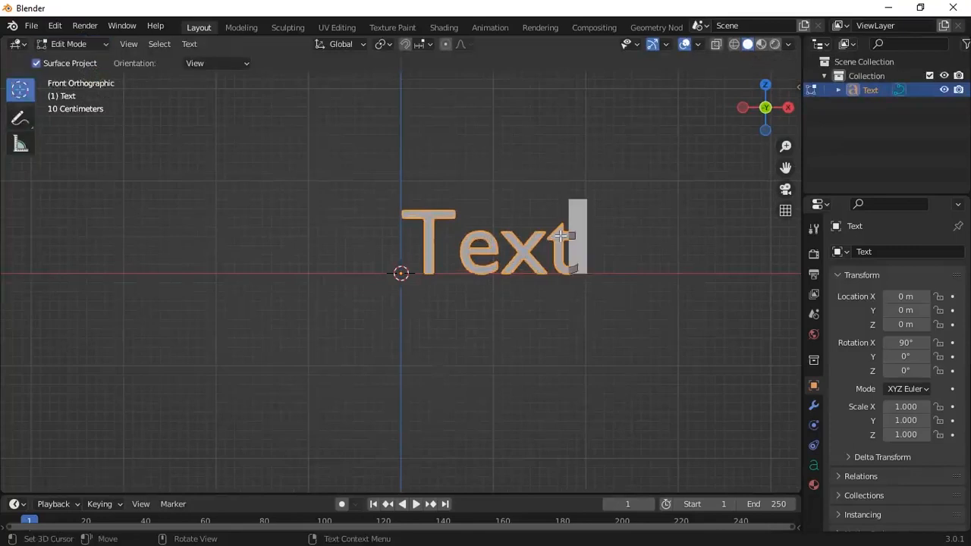
{"action": "key", "text": "BackSpace"}
{"action": "key", "text": "BackSpace"}
{"action": "key", "text": "BackSpace"}
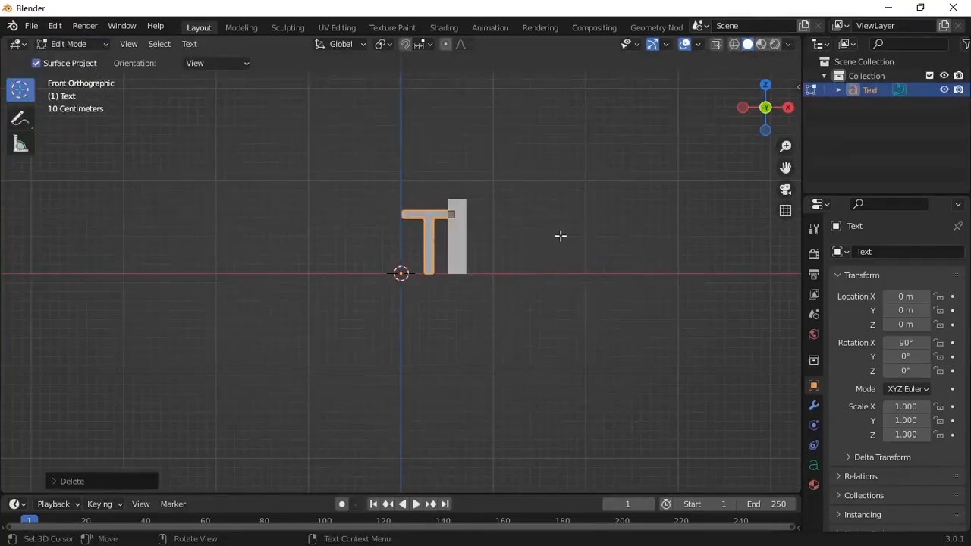
{"action": "key", "text": "BackSpace"}
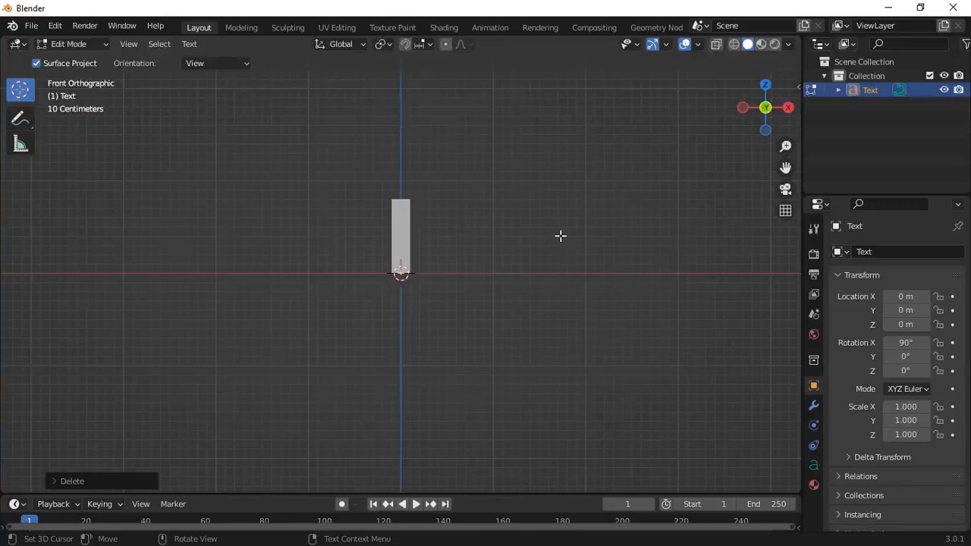
{"action": "type", "text": "c"}
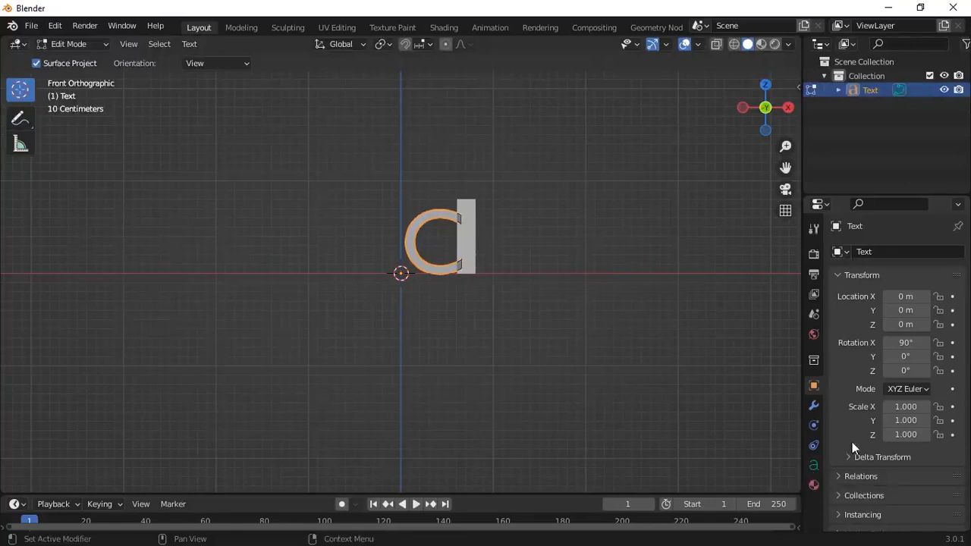
Step: Load the Akira Expanded Super Bold font from the atelier 1 sources folder as the text's Regular font
{"action": "left_click", "coordinate": [814, 465]}
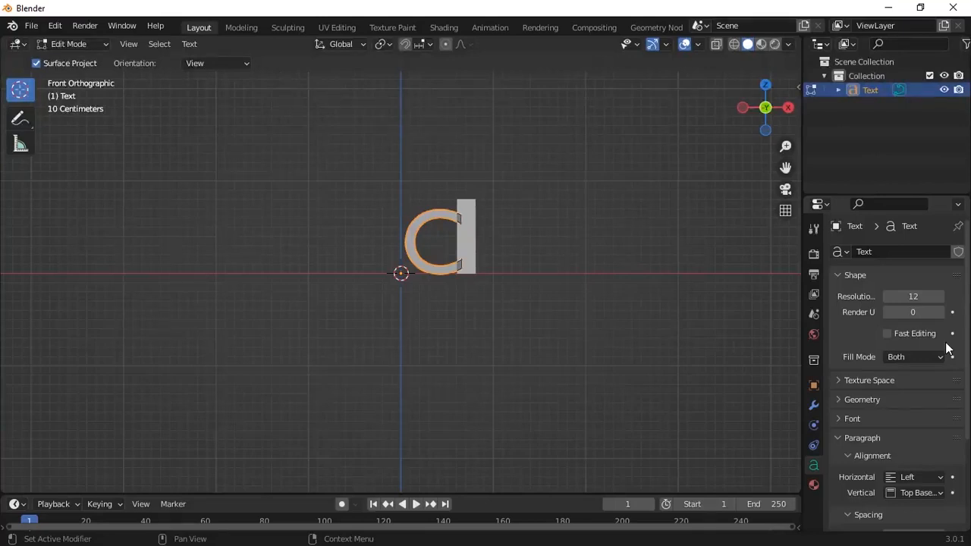
{"action": "scroll", "coordinate": [946, 348], "scroll_direction": "down", "scroll_amount": 4}
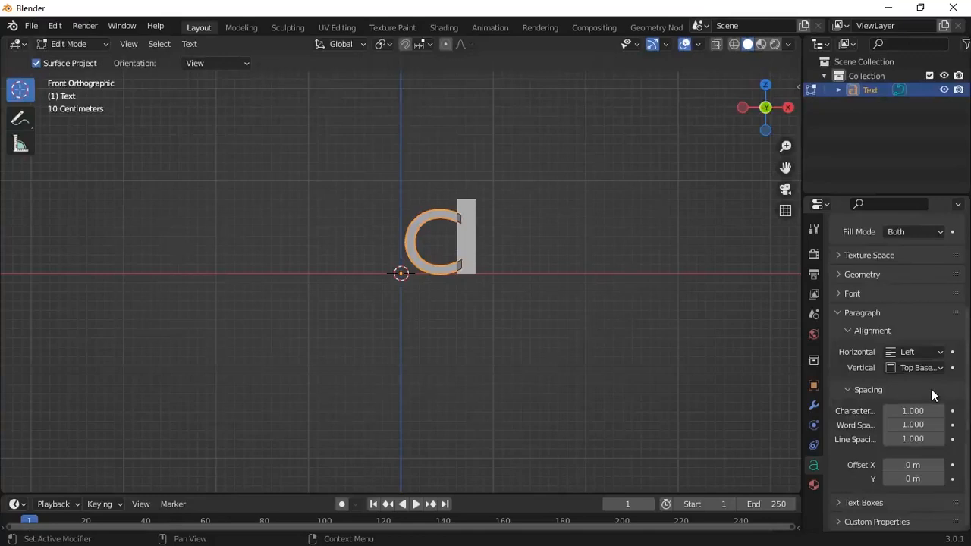
{"action": "left_click", "coordinate": [838, 314]}
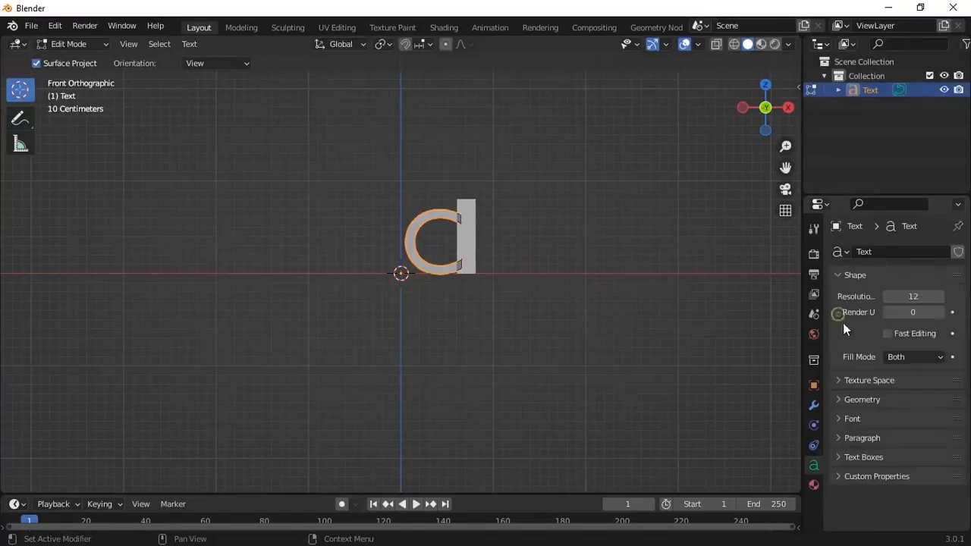
{"action": "left_click", "coordinate": [841, 419]}
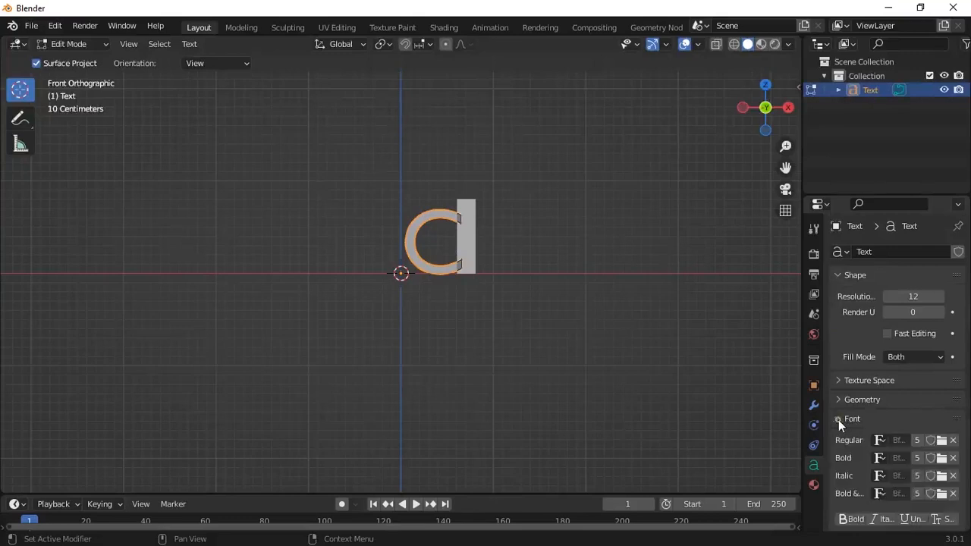
{"action": "scroll", "coordinate": [851, 413], "scroll_direction": "down", "scroll_amount": 2}
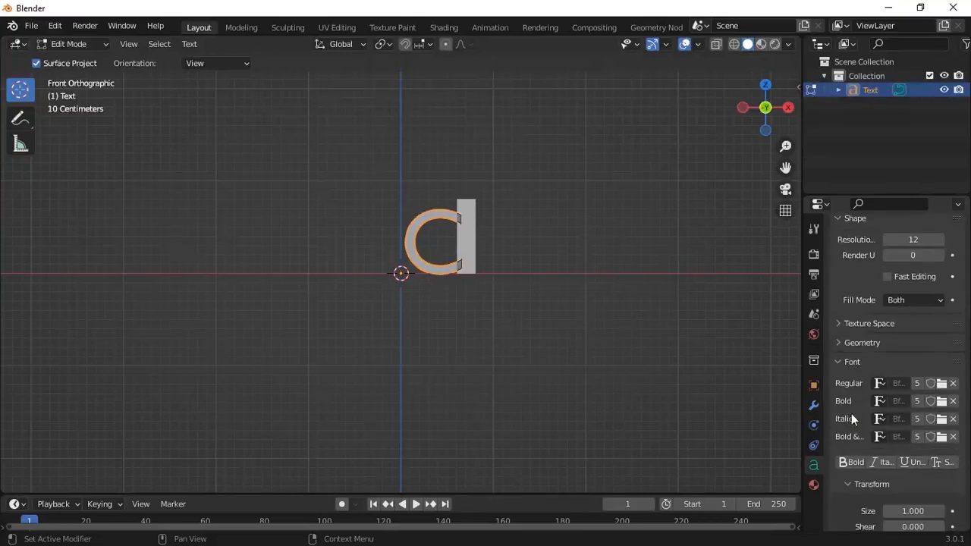
{"action": "left_click", "coordinate": [941, 383]}
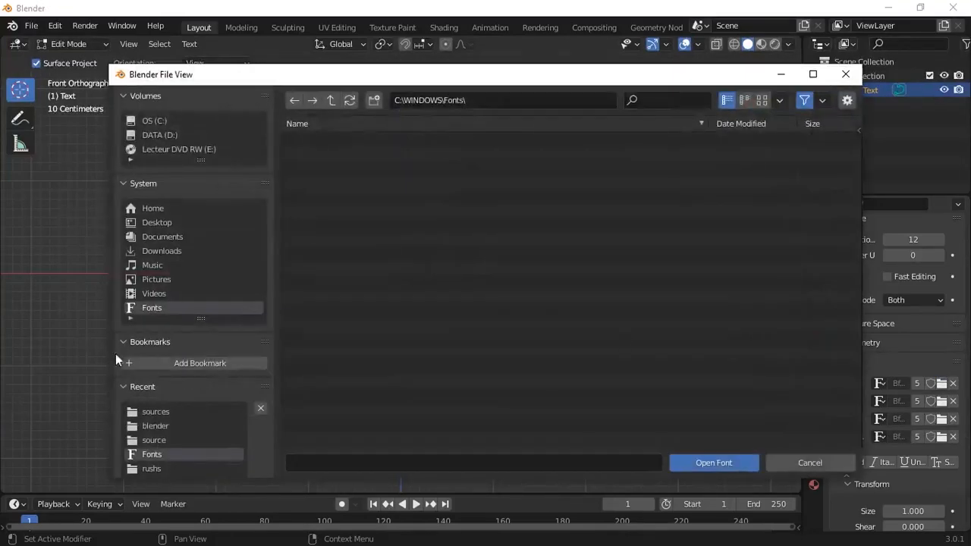
{"action": "left_click", "coordinate": [147, 428]}
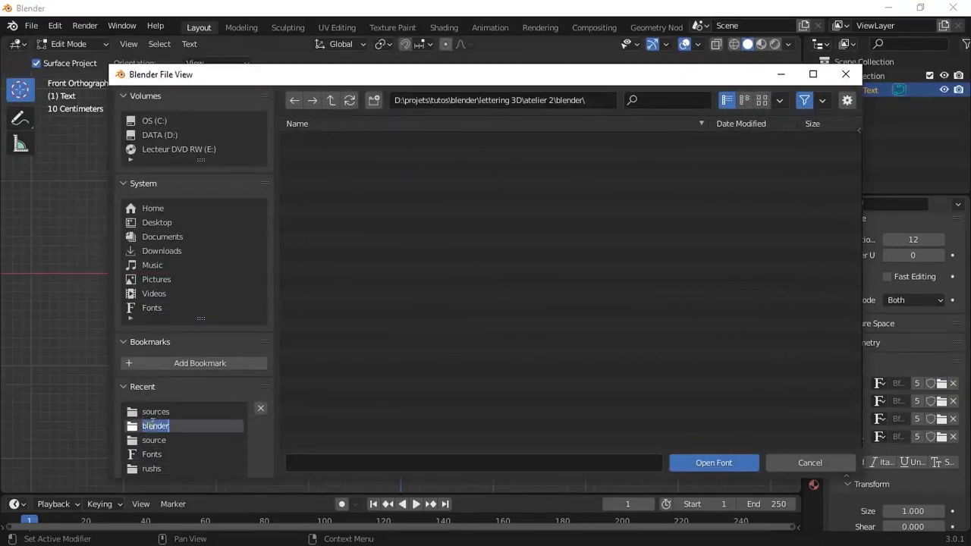
{"action": "double_click", "coordinate": [156, 412]}
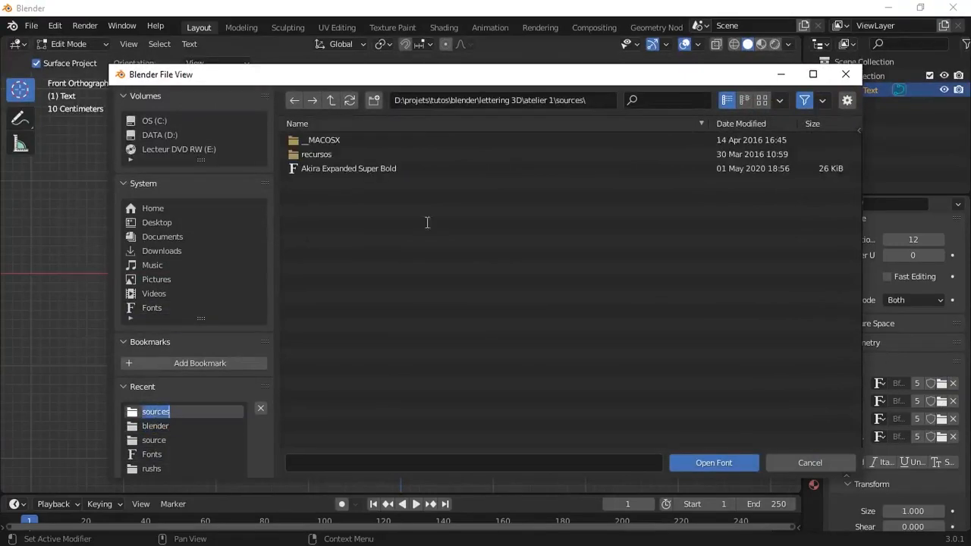
{"action": "left_click", "coordinate": [333, 97]}
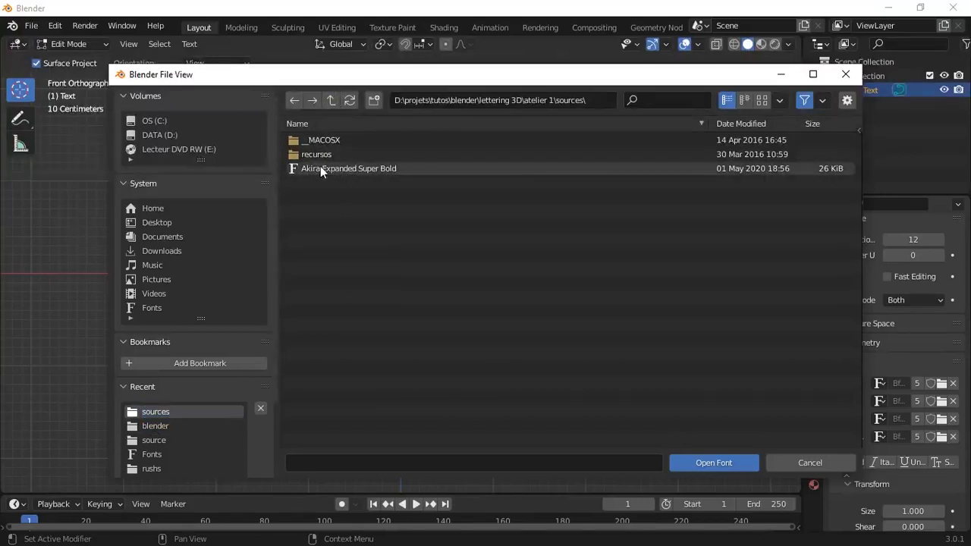
{"action": "left_click", "coordinate": [362, 170]}
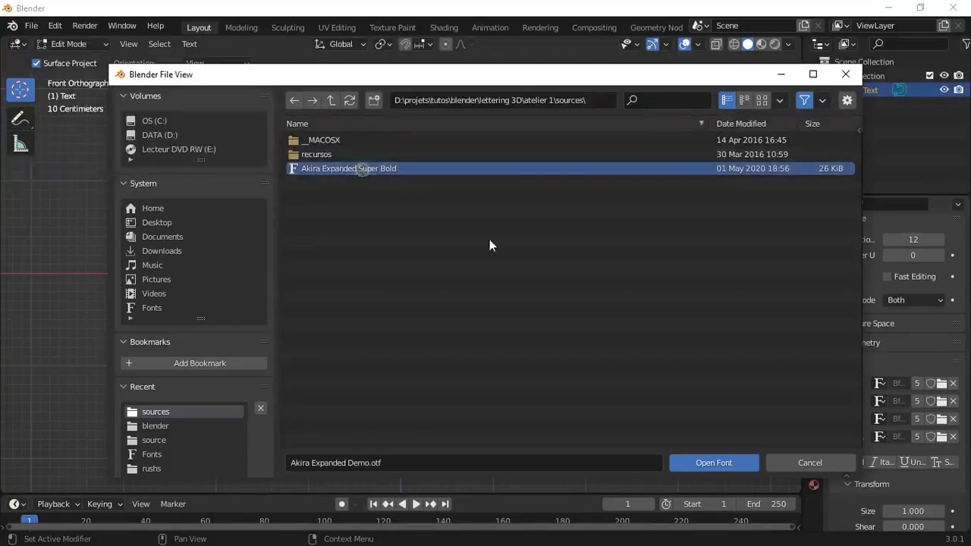
{"action": "left_click", "coordinate": [705, 461]}
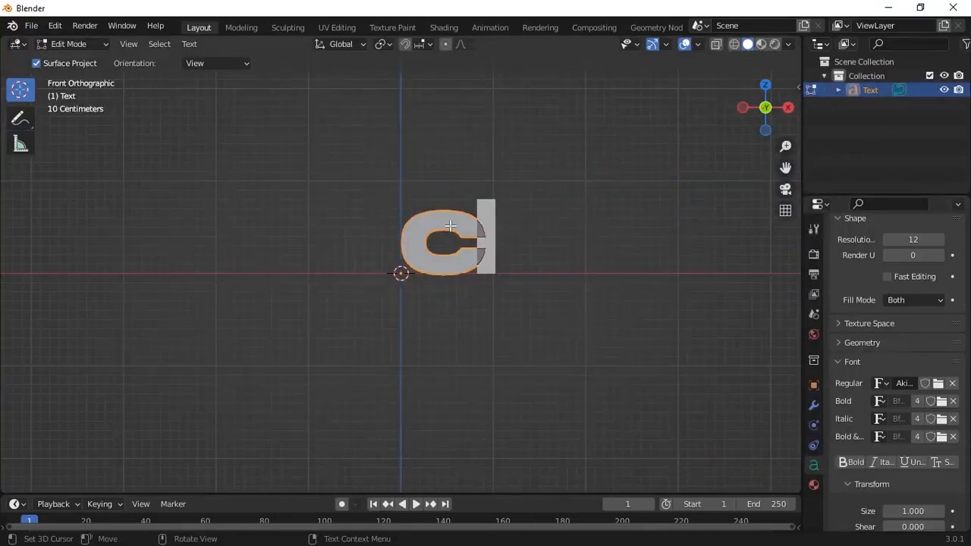
Step: Compare the letter's shape at an angle with the reference render in the image viewer, and return to Blender
{"action": "middle_click_drag", "start_coordinate": [451, 306], "coordinate": [494, 312]}
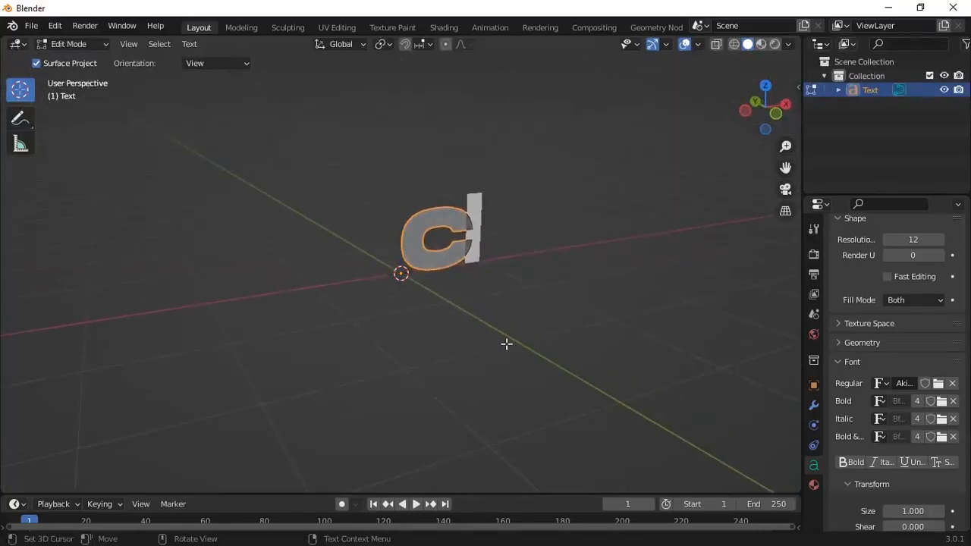
{"action": "key", "text": "alt+Tab"}
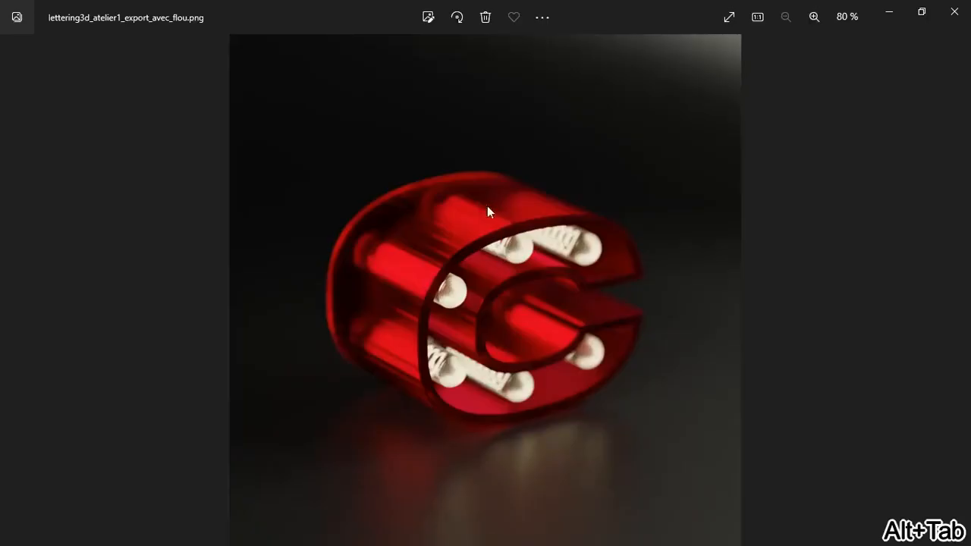
{"action": "key", "text": "alt+Tab"}
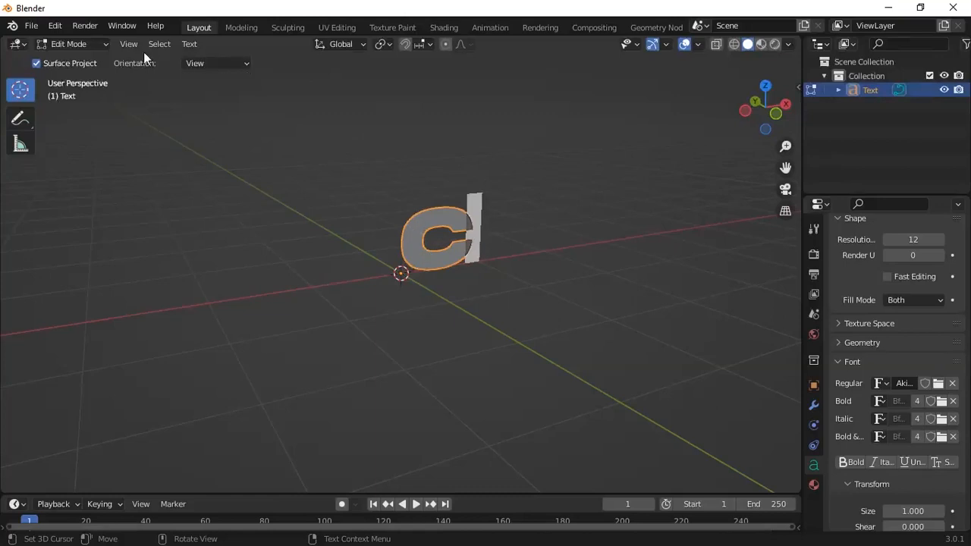
Step: Return the letter C to Object Mode and convert the text object to a curve
{"action": "left_click", "coordinate": [78, 44]}
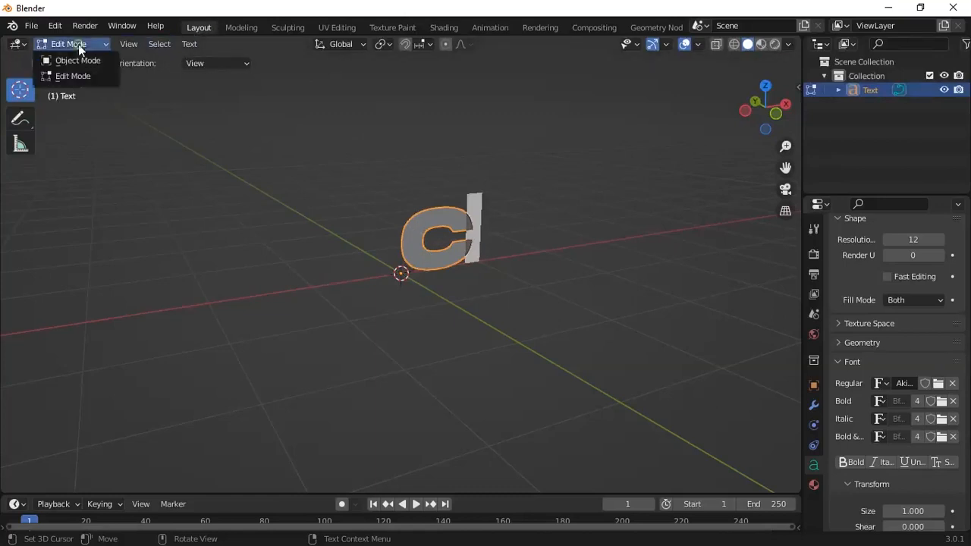
{"action": "left_click", "coordinate": [76, 59]}
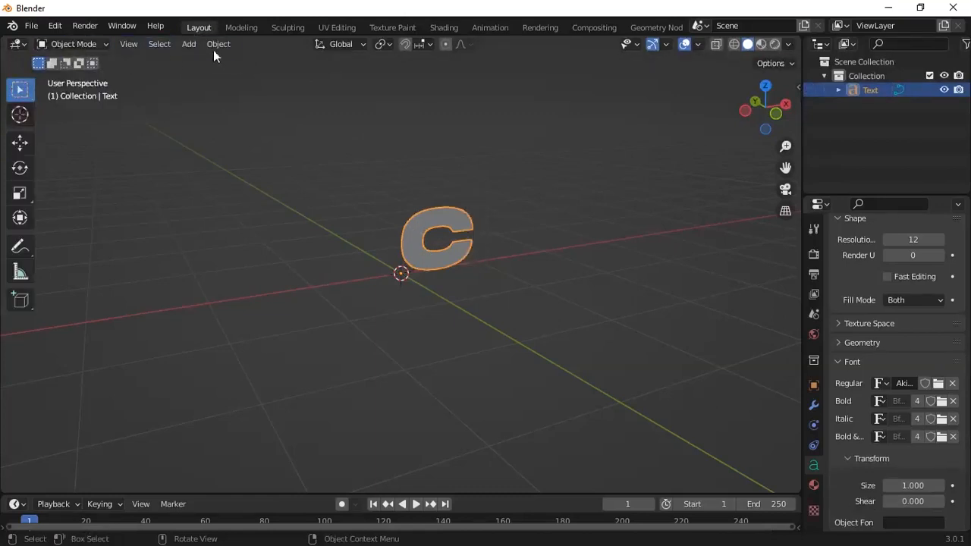
{"action": "left_click", "coordinate": [218, 44]}
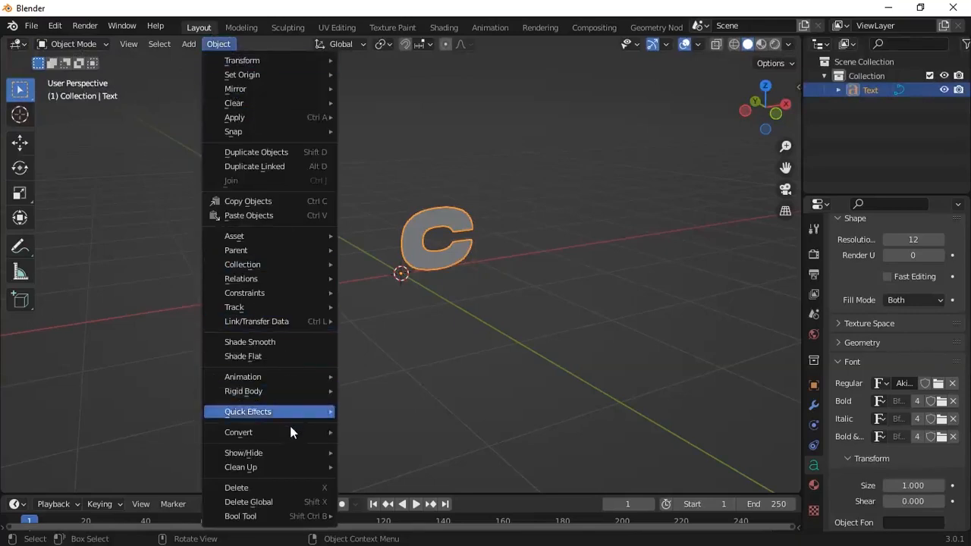
{"action": "mouse_move", "coordinate": [294, 431]}
{"action": "left_click", "coordinate": [367, 433]}
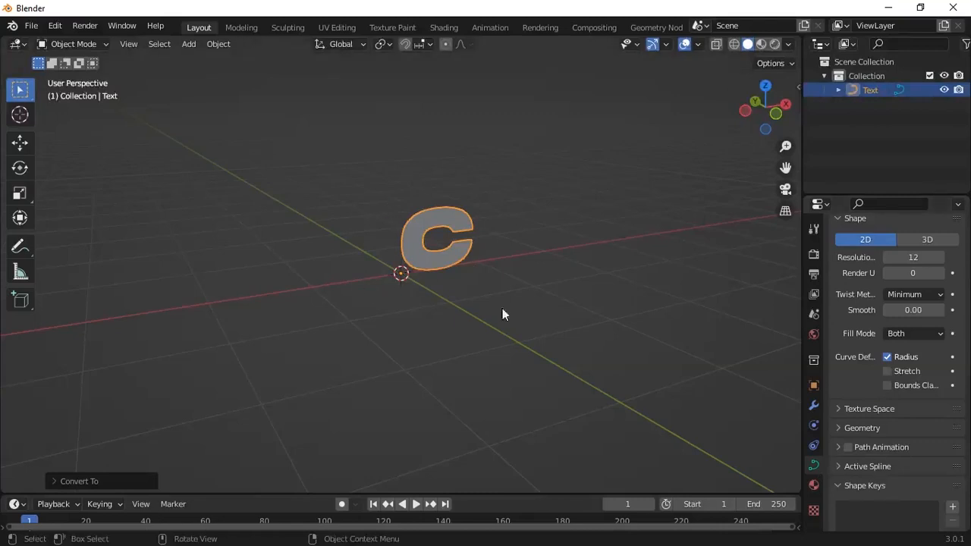
Step: Switch the letter C curve's shape from 2D to 3D so that only its outline remains
{"action": "left_click", "coordinate": [927, 240]}
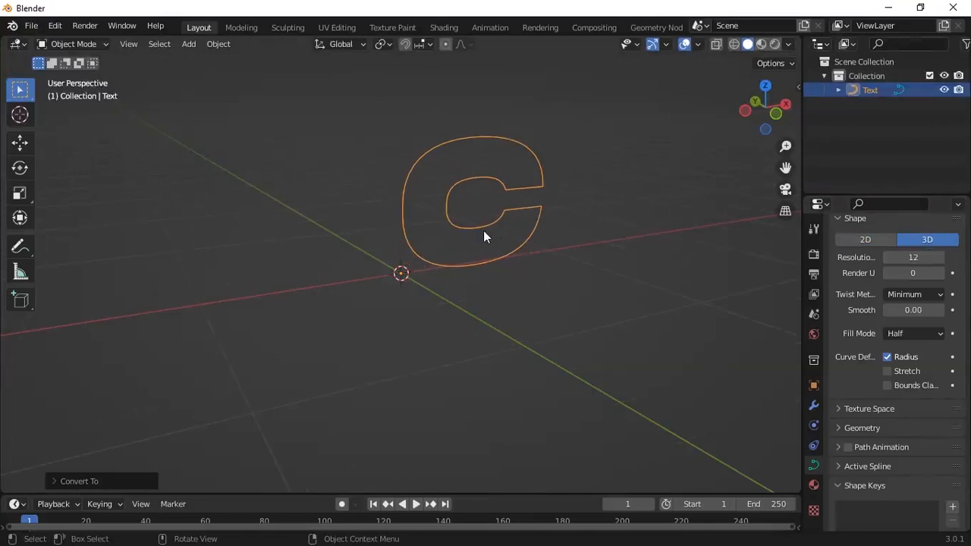
{"action": "middle_click_drag", "start_coordinate": [658, 315], "coordinate": [616, 276]}
{"action": "scroll", "coordinate": [897, 329], "scroll_direction": "down", "scroll_amount": 1}
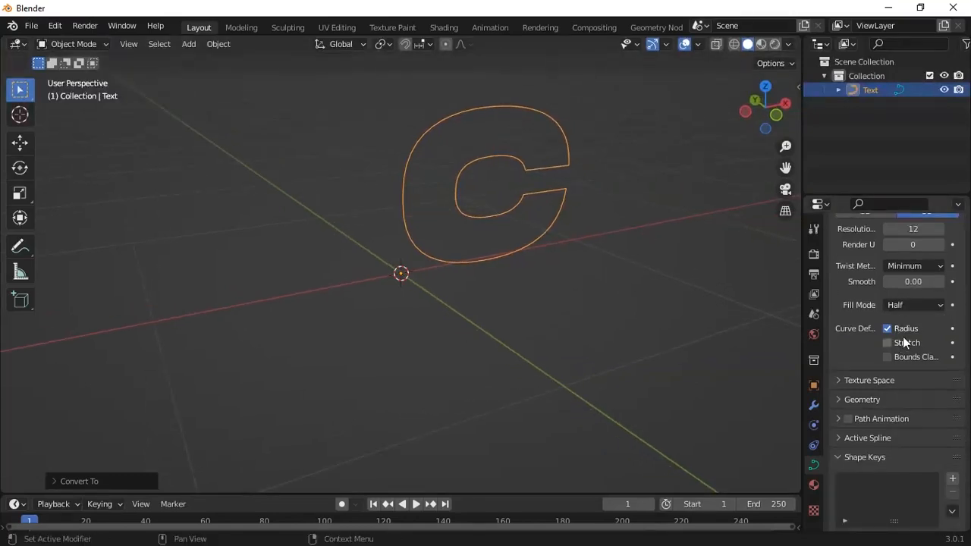
{"action": "mouse_move", "coordinate": [429, 195]}
{"action": "middle_mouse_down"}
{"action": "mouse_move", "coordinate": [445, 213]}
{"action": "mouse_move", "coordinate": [424, 192]}
{"action": "middle_mouse_up"}
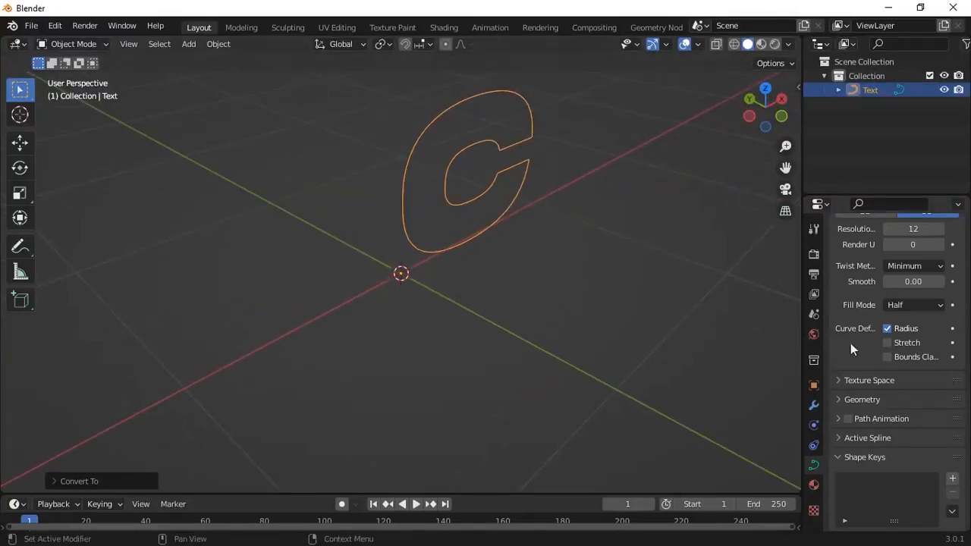
{"action": "scroll", "coordinate": [874, 383], "scroll_direction": "up", "scroll_amount": 3}
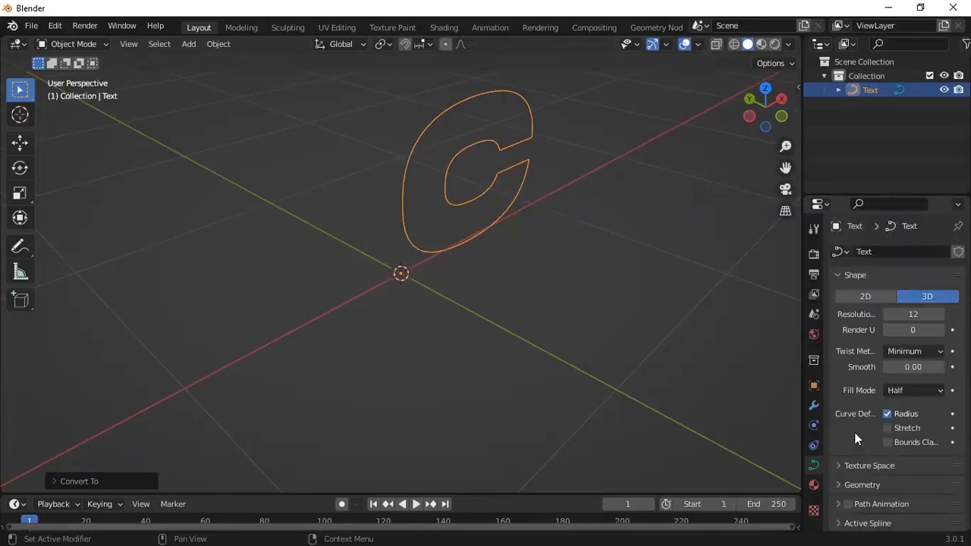
{"action": "scroll", "coordinate": [858, 432], "scroll_direction": "down", "scroll_amount": 2}
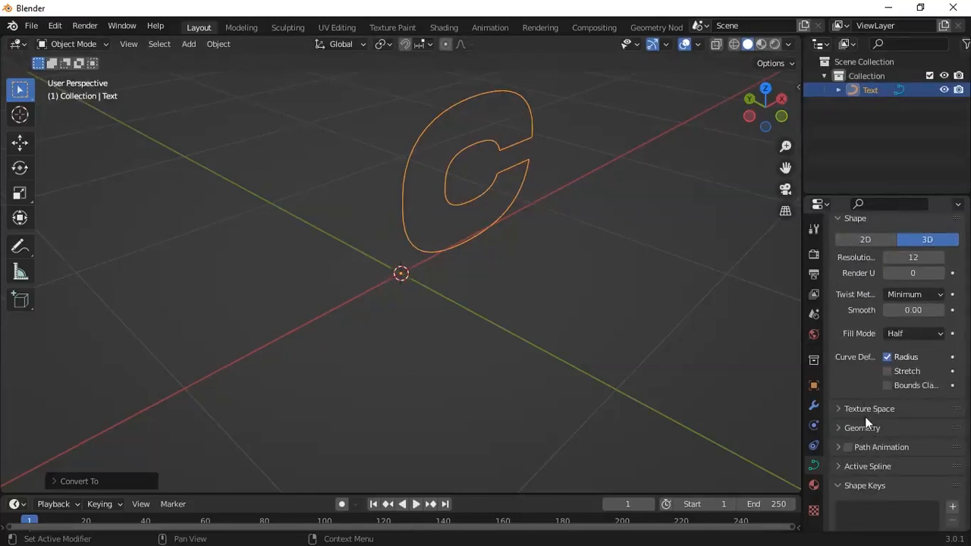
Step: Expand the curve's Geometry settings and extrude the letter C outline by 0.4 m
{"action": "left_click", "coordinate": [837, 427]}
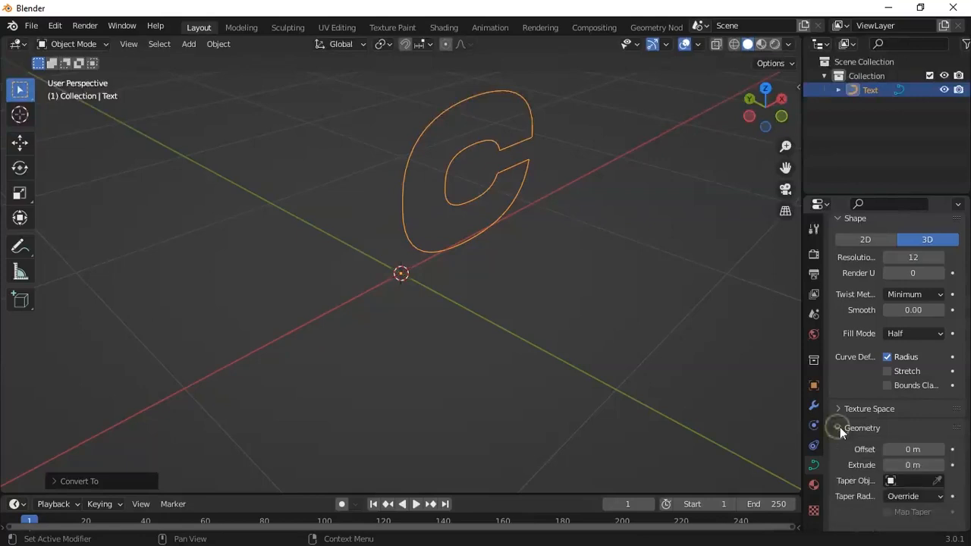
{"action": "scroll", "coordinate": [841, 427], "scroll_direction": "down", "scroll_amount": 2}
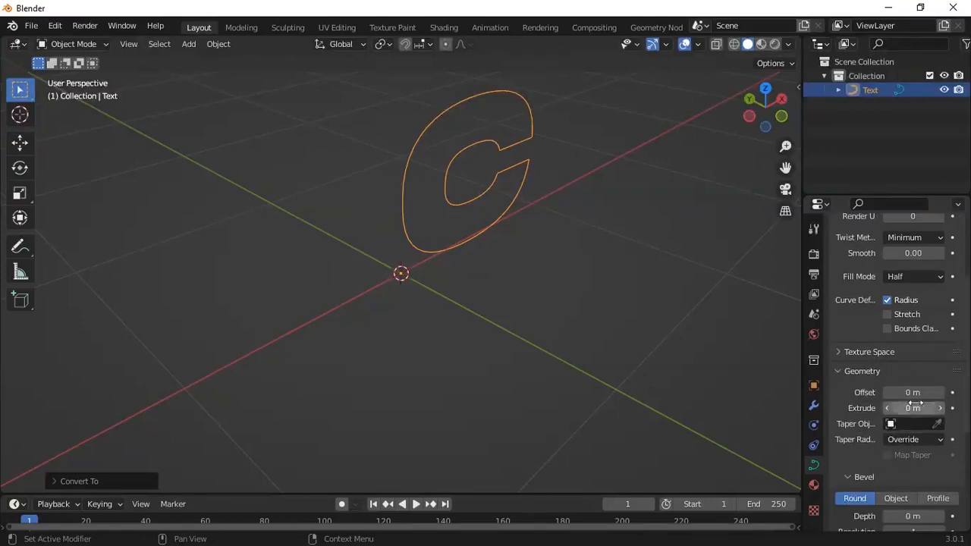
{"action": "left_click", "coordinate": [911, 408]}
{"action": "type", "text": "0"}
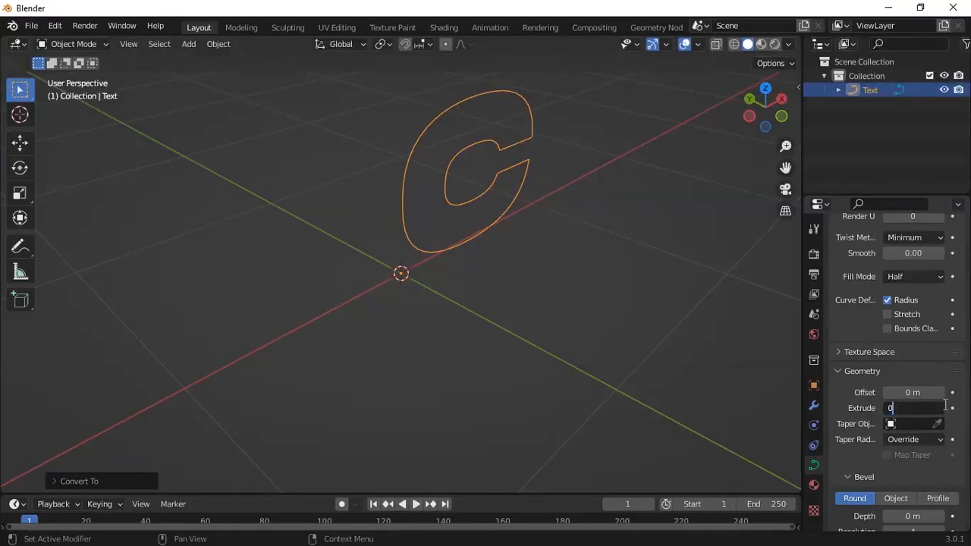
{"action": "type", "text": ".4"}
{"action": "key", "text": "Return"}
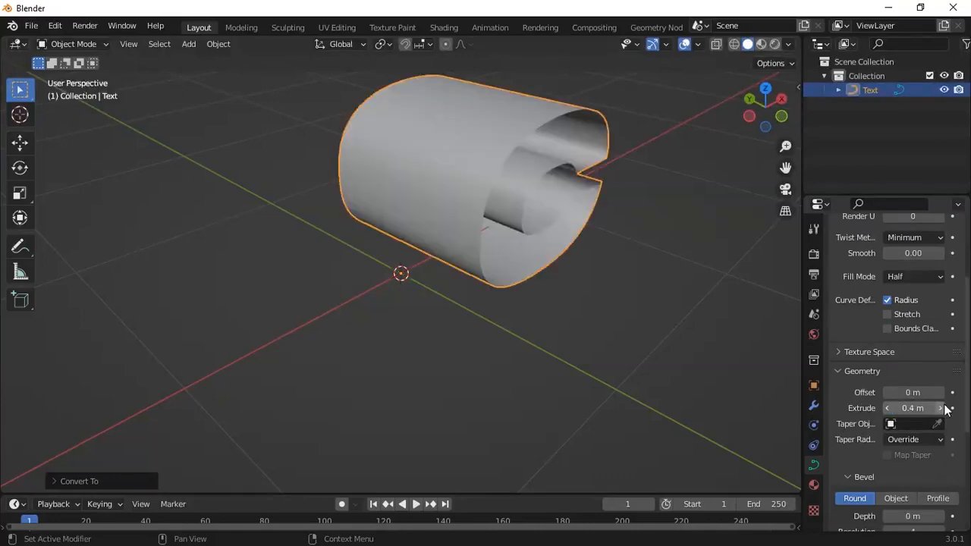
Step: Set the curve's Extrude value to 0.3 m and check the letter's depth from several angles
{"action": "left_click", "coordinate": [915, 408]}
{"action": "key", "text": "Left"}
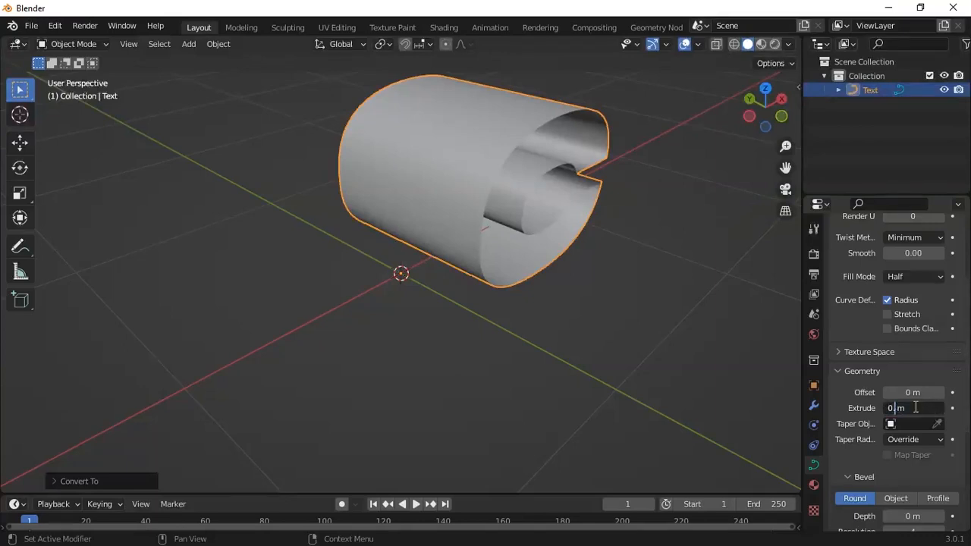
{"action": "key", "text": "Return"}
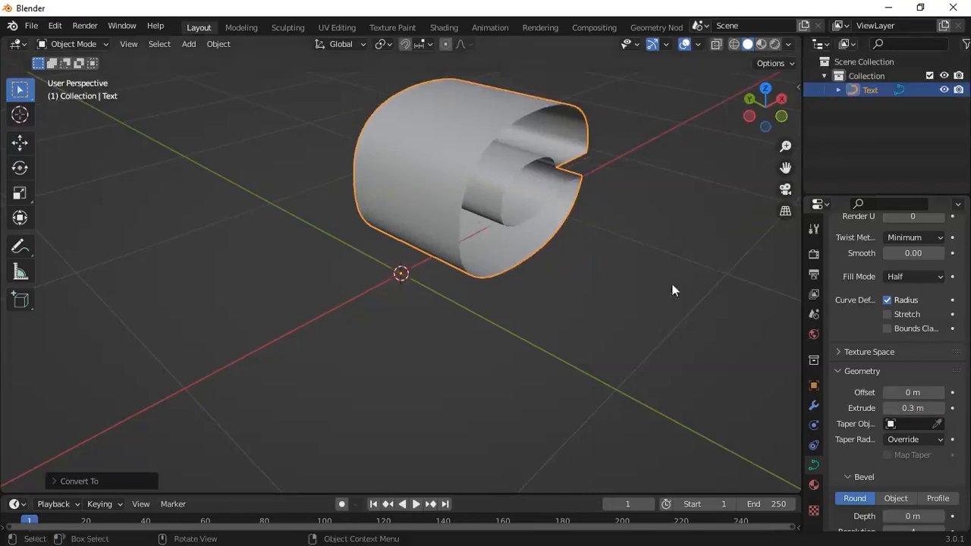
{"action": "middle_click_drag", "start_coordinate": [609, 289], "coordinate": [506, 152]}
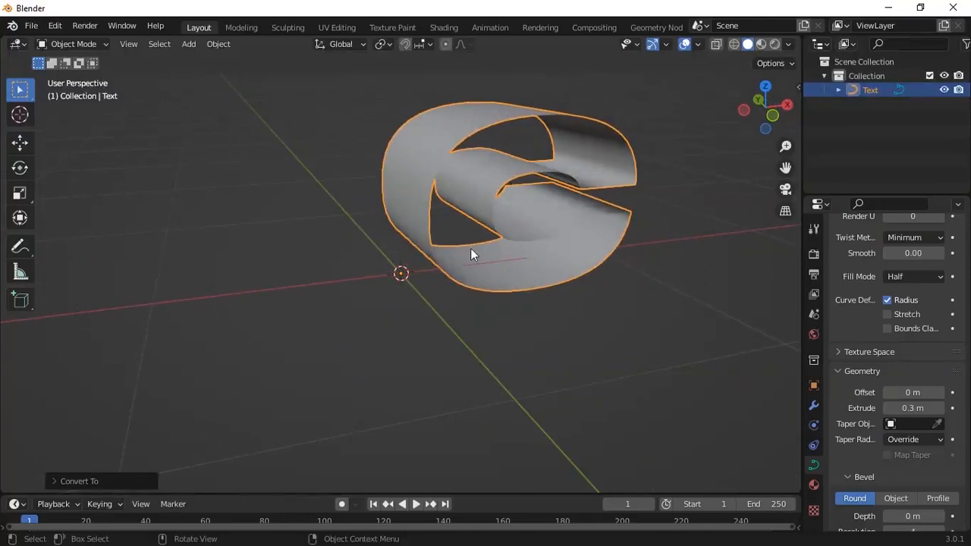
{"action": "middle_click_drag", "start_coordinate": [470, 248], "coordinate": [480, 267]}
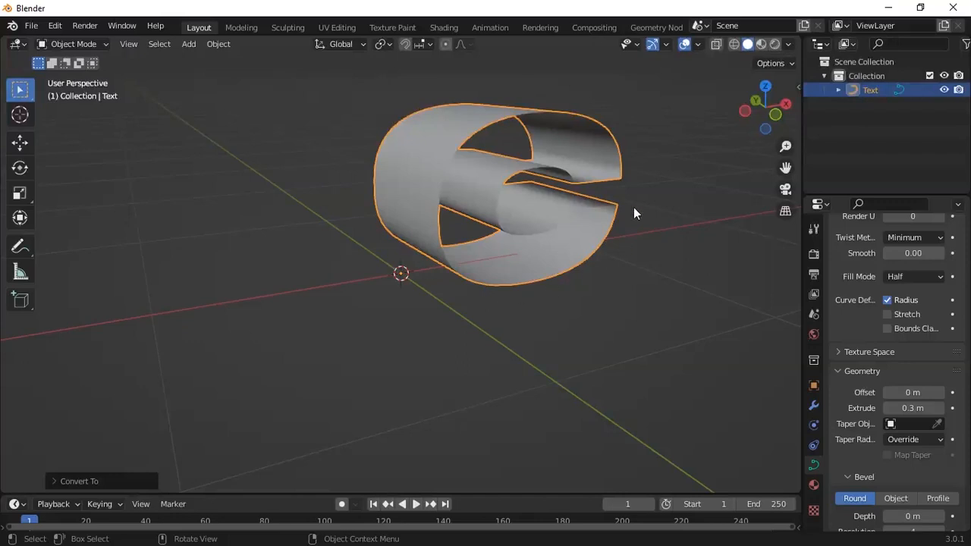
{"action": "middle_click_drag", "start_coordinate": [631, 207], "coordinate": [553, 220]}
{"action": "middle_click_drag", "start_coordinate": [631, 258], "coordinate": [644, 231]}
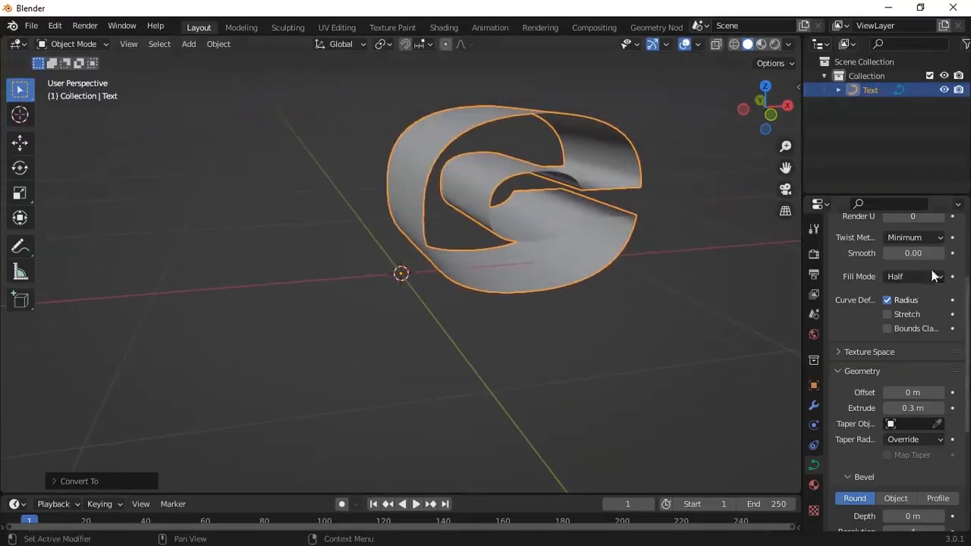
{"action": "middle_click_drag", "start_coordinate": [569, 317], "coordinate": [542, 288]}
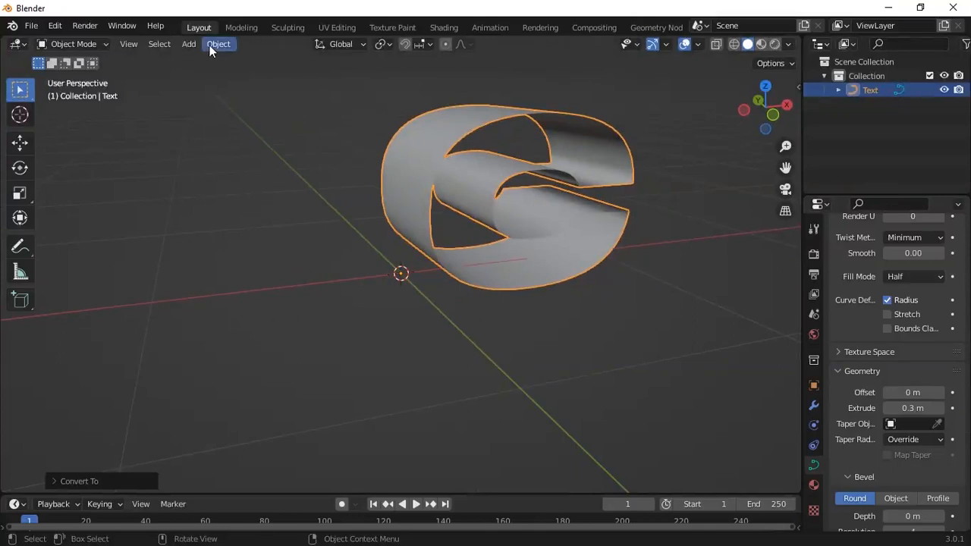
Step: Convert the extruded letter C curve to a mesh and put it in Edit Mode
{"action": "left_click", "coordinate": [212, 47]}
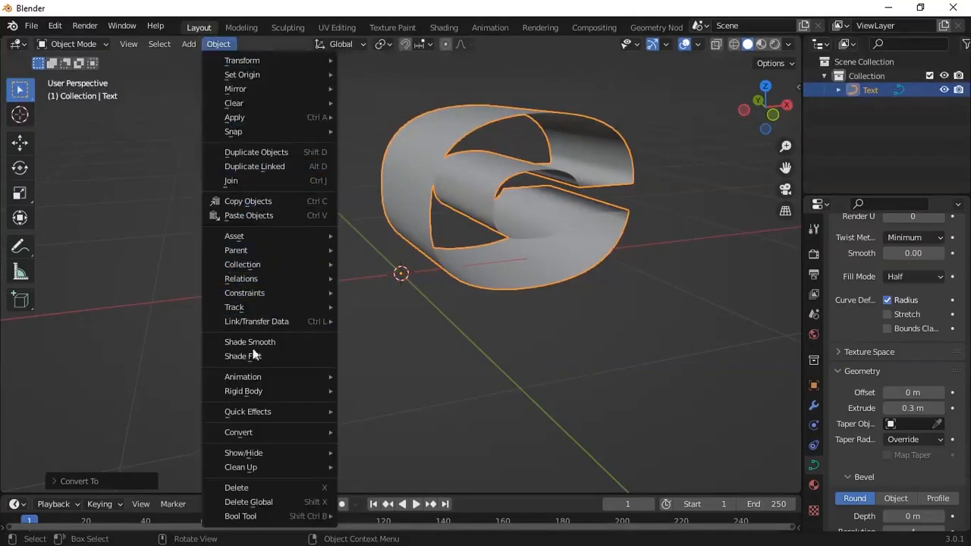
{"action": "mouse_move", "coordinate": [264, 432]}
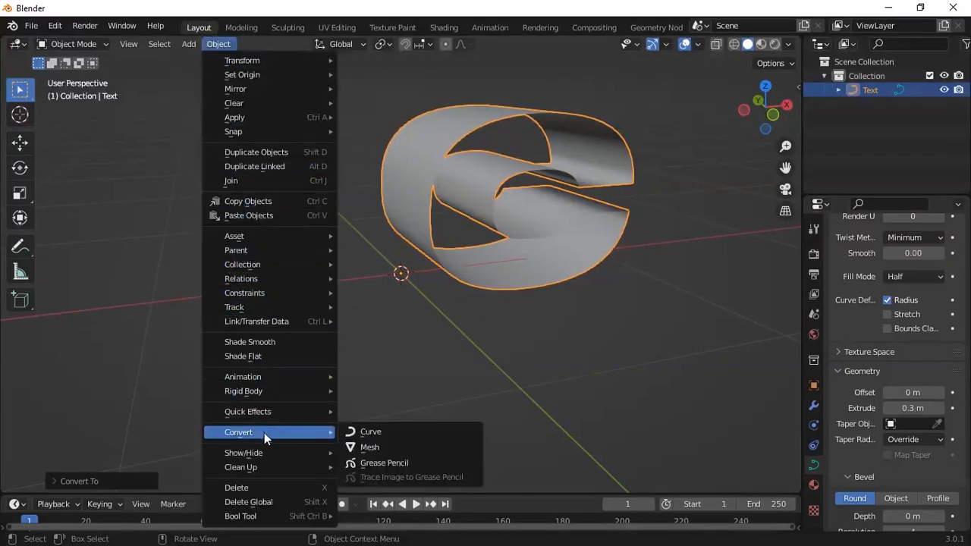
{"action": "left_click", "coordinate": [367, 448]}
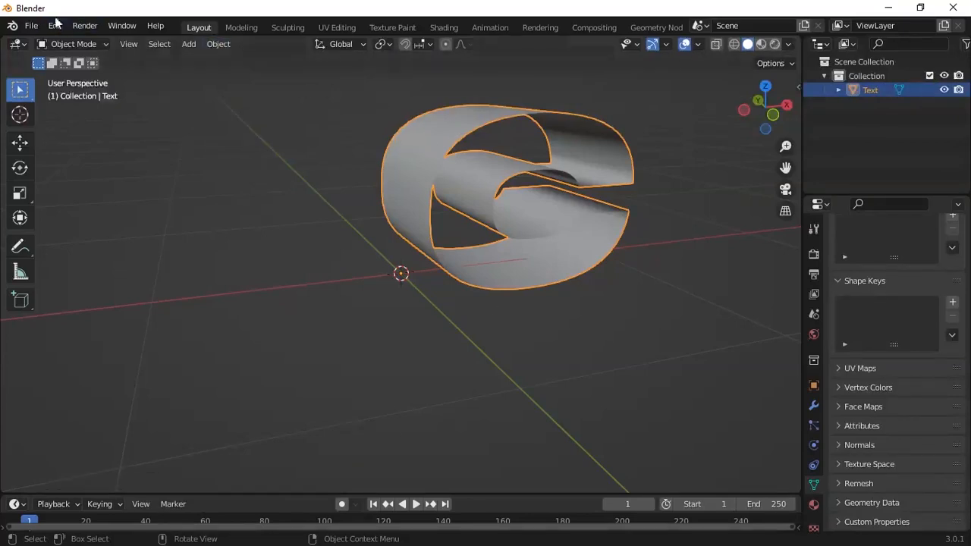
{"action": "left_click", "coordinate": [65, 44]}
{"action": "left_click", "coordinate": [69, 75]}
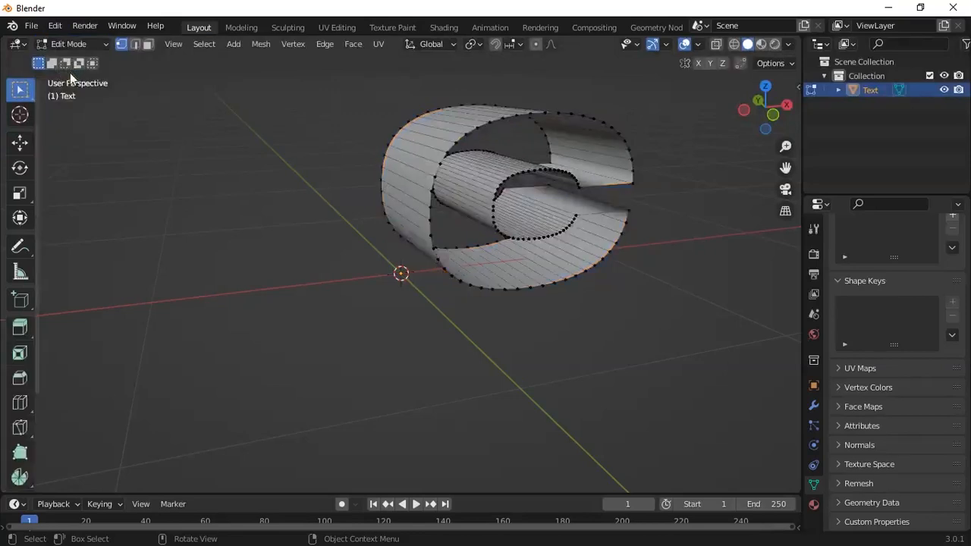
{"action": "mouse_move", "coordinate": [708, 232]}
{"action": "middle_mouse_down"}
{"action": "mouse_move", "coordinate": [653, 270]}
{"action": "mouse_move", "coordinate": [629, 258]}
{"action": "mouse_move", "coordinate": [644, 230]}
{"action": "mouse_move", "coordinate": [690, 238]}
{"action": "mouse_move", "coordinate": [642, 225]}
{"action": "mouse_move", "coordinate": [695, 220]}
{"action": "middle_mouse_up"}
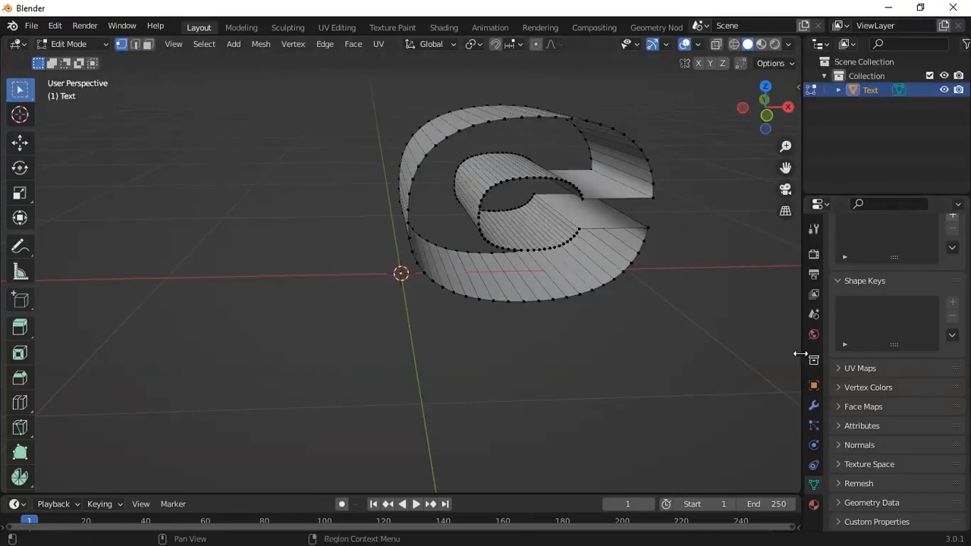
Step: Add a Solidify modifier to the letter C mesh and set its thickness to 0.03 m
{"action": "left_click", "coordinate": [814, 407]}
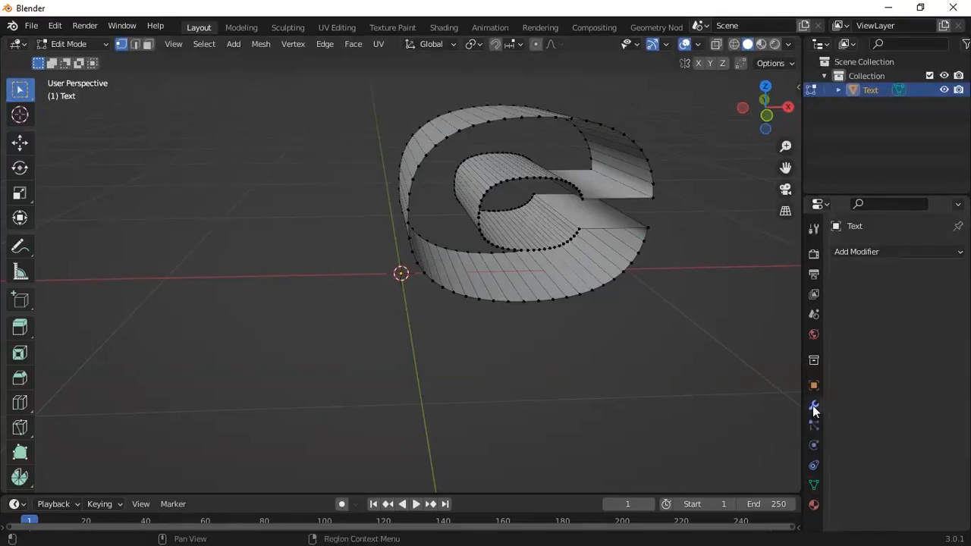
{"action": "left_click", "coordinate": [877, 251]}
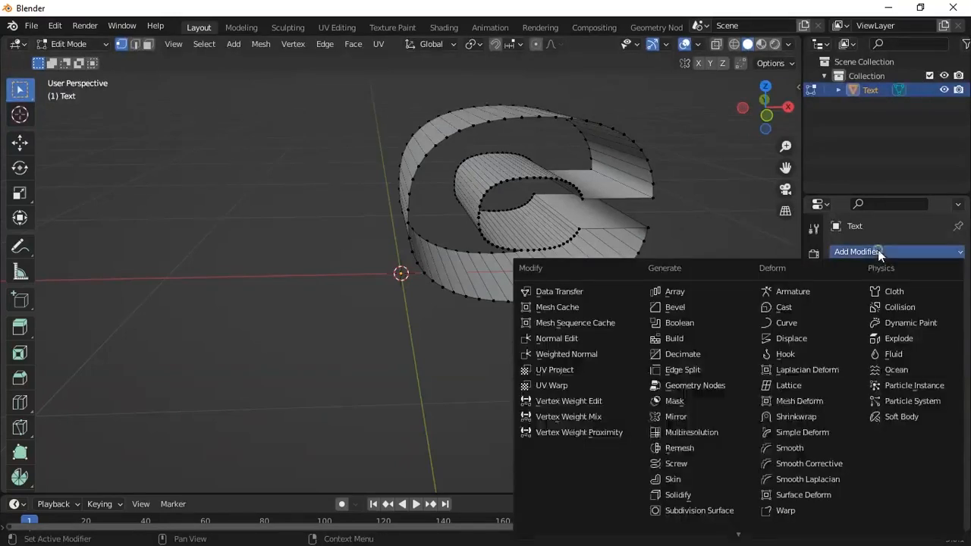
{"action": "left_click", "coordinate": [688, 490]}
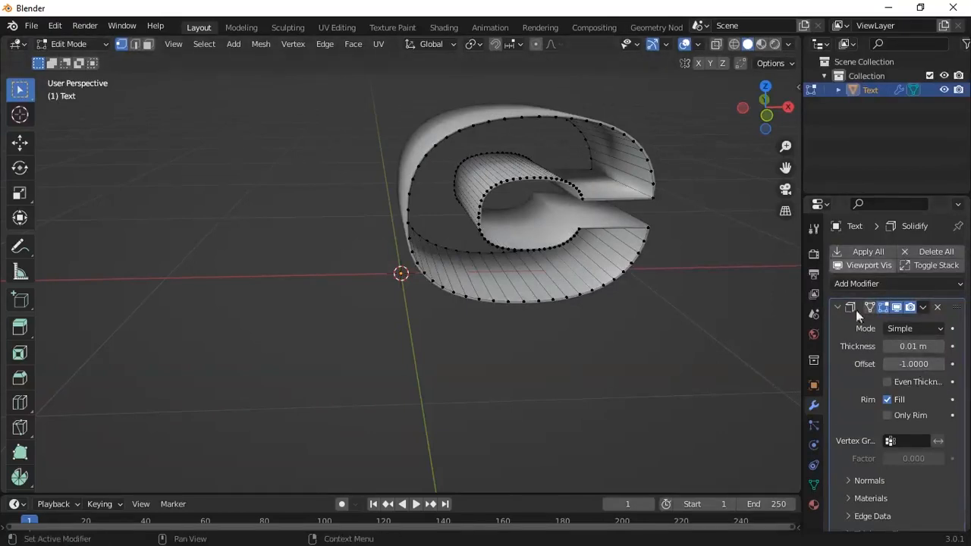
{"action": "left_click", "coordinate": [911, 346]}
{"action": "type", "text": "0"}
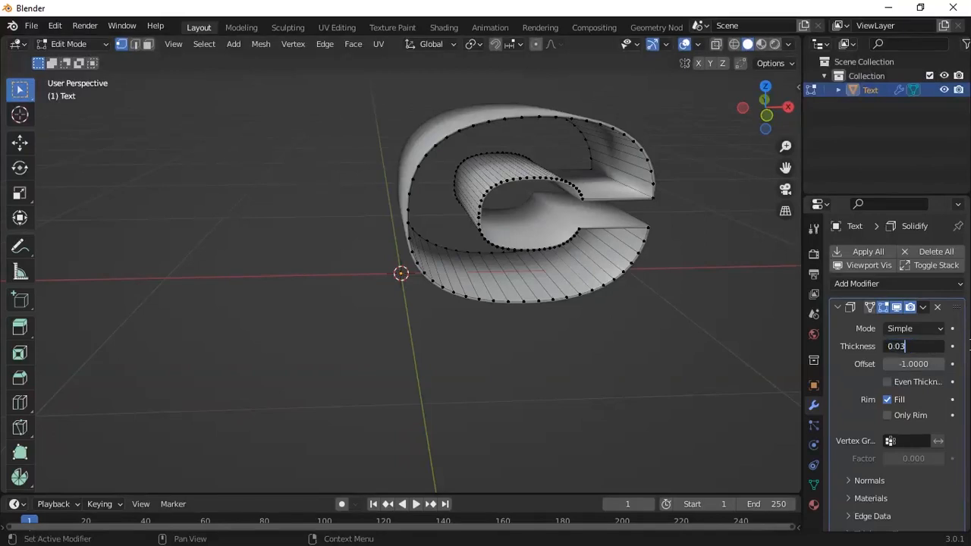
{"action": "type", "text": ".03"}
{"action": "key", "text": "Return"}
{"action": "middle_click_drag", "start_coordinate": [622, 269], "coordinate": [643, 265]}
Step: Set the Solidify modifier's thickness to 0.04 m and check the letter's walls
{"action": "left_click", "coordinate": [914, 346]}
{"action": "left_click", "coordinate": [909, 346]}
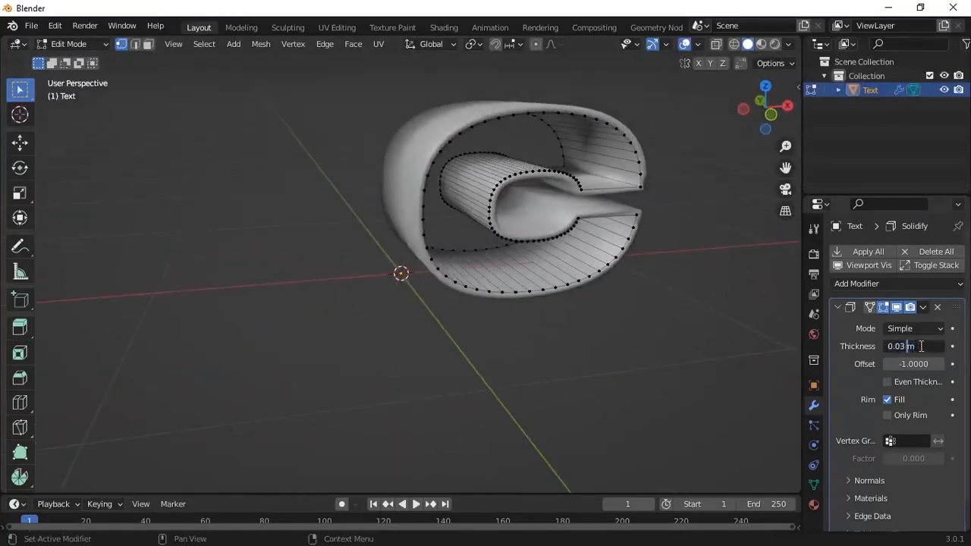
{"action": "key", "text": "Return"}
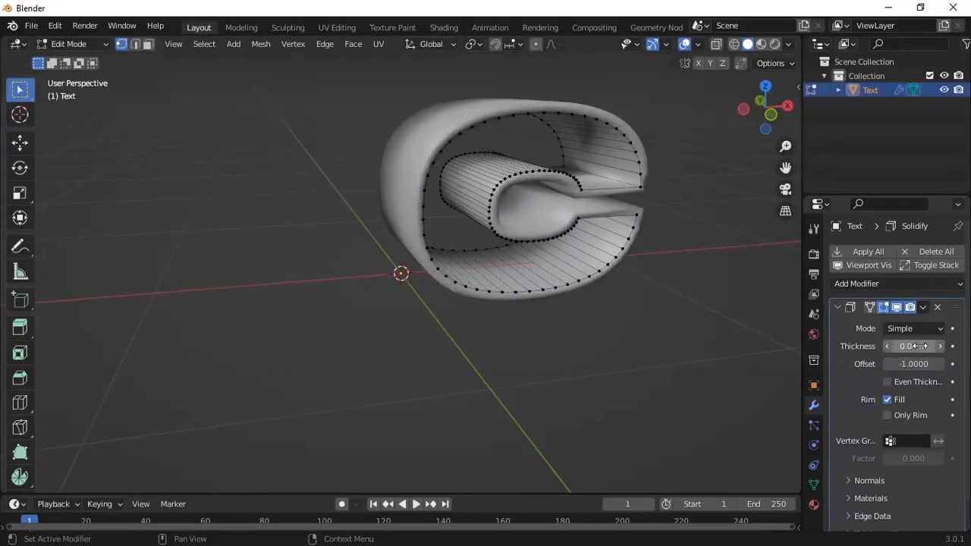
{"action": "middle_click_drag", "start_coordinate": [750, 251], "coordinate": [586, 253]}
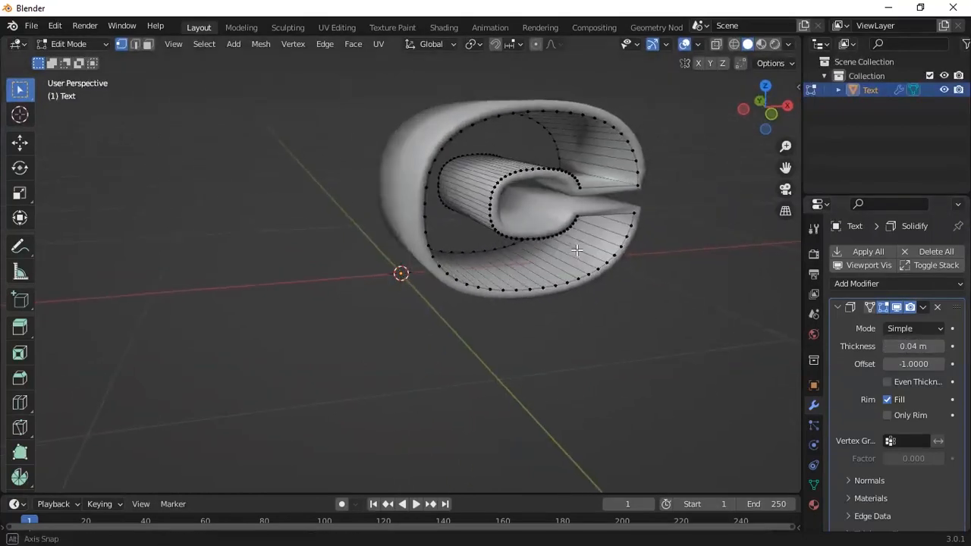
Step: Try to apply the Solidify modifier while the letter C is in Edit Mode
{"action": "left_click", "coordinate": [923, 308]}
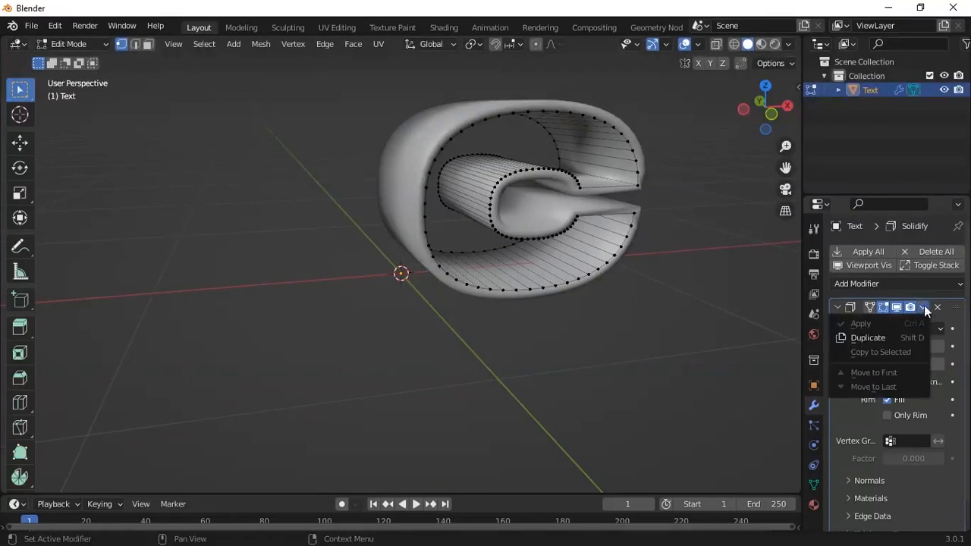
{"action": "left_click", "coordinate": [924, 306]}
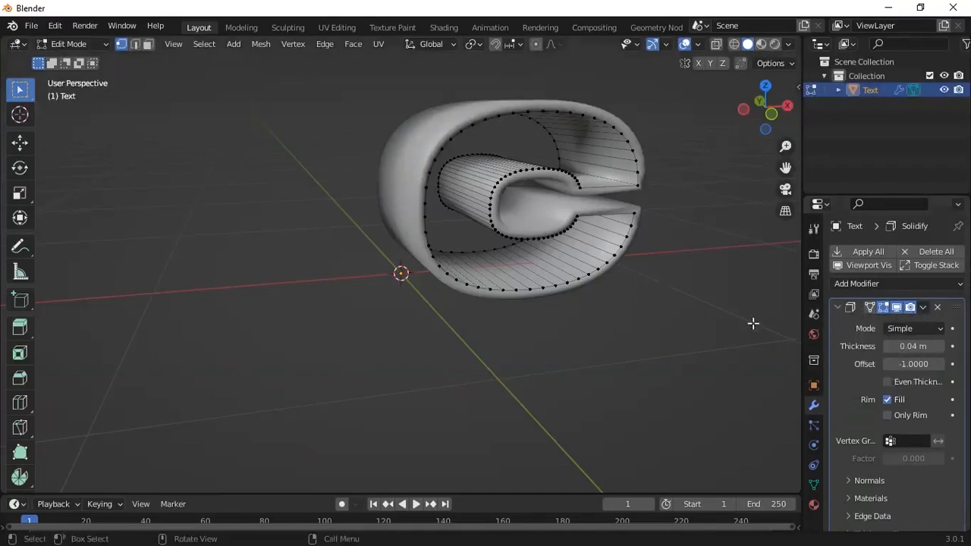
{"action": "left_click", "coordinate": [924, 307]}
{"action": "left_click", "coordinate": [924, 307]}
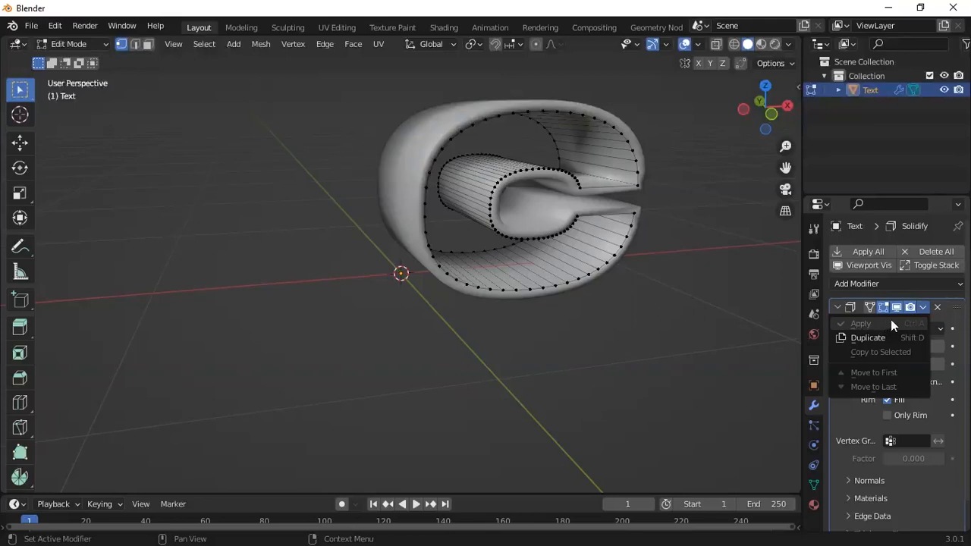
Step: Return the letter C to Object Mode and apply its Solidify modifier
{"action": "left_click", "coordinate": [74, 45]}
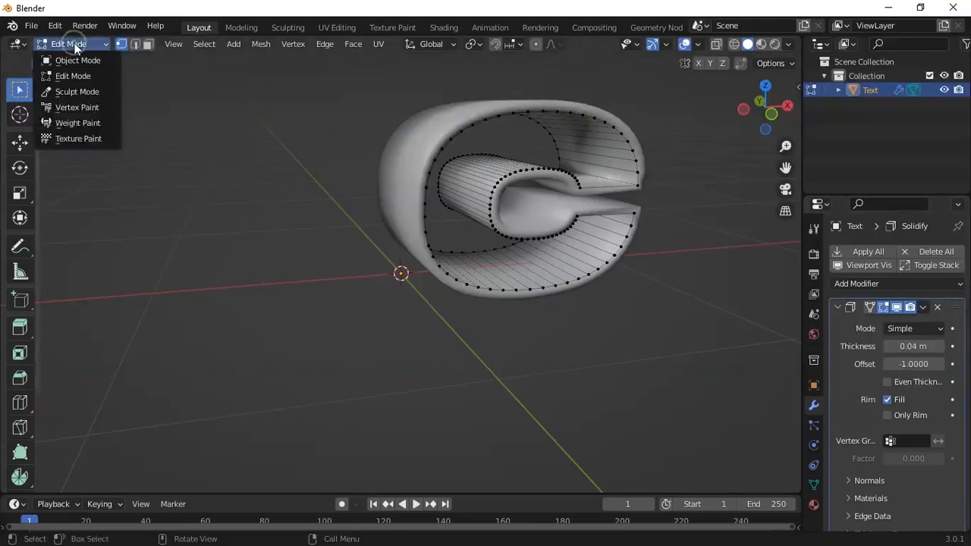
{"action": "left_click", "coordinate": [75, 59]}
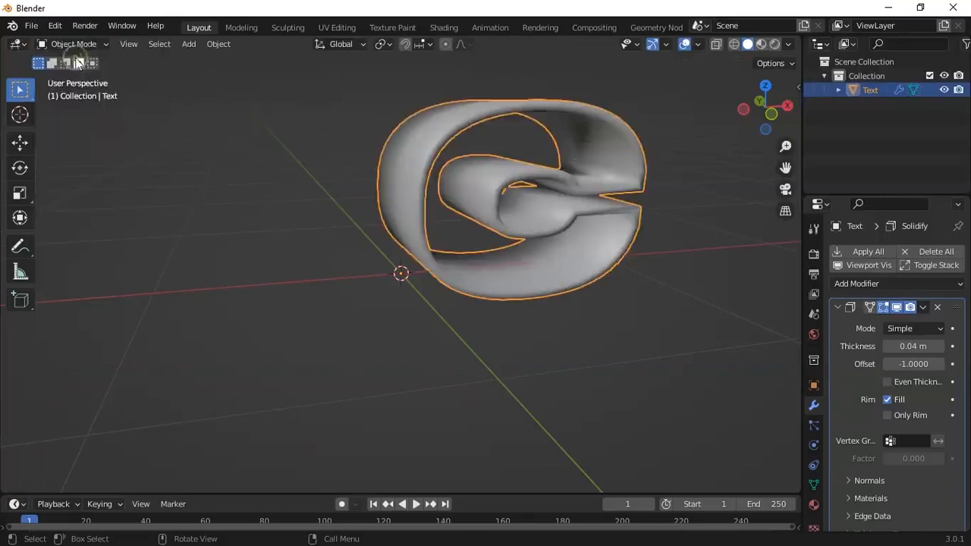
{"action": "left_click", "coordinate": [909, 324]}
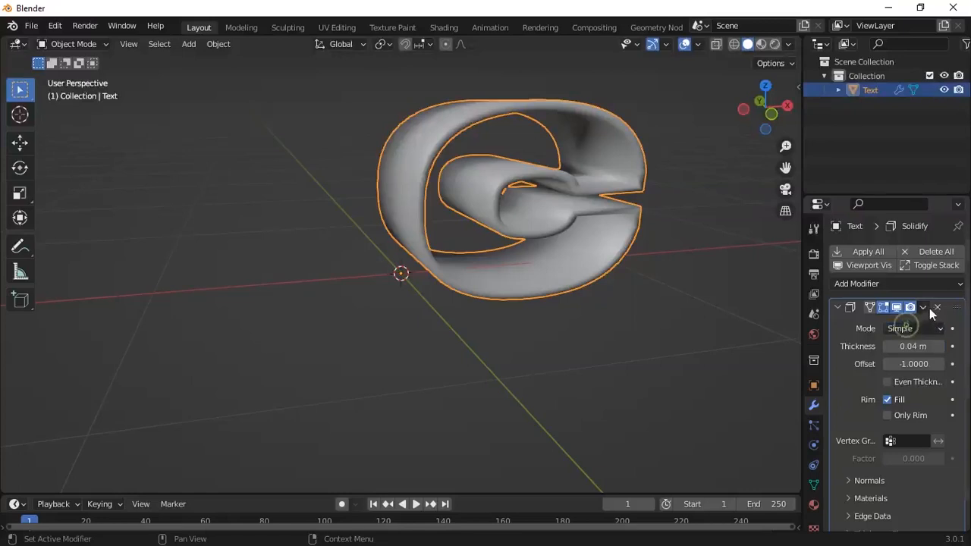
{"action": "left_click", "coordinate": [923, 307]}
{"action": "left_click", "coordinate": [922, 307]}
{"action": "left_click", "coordinate": [924, 307]}
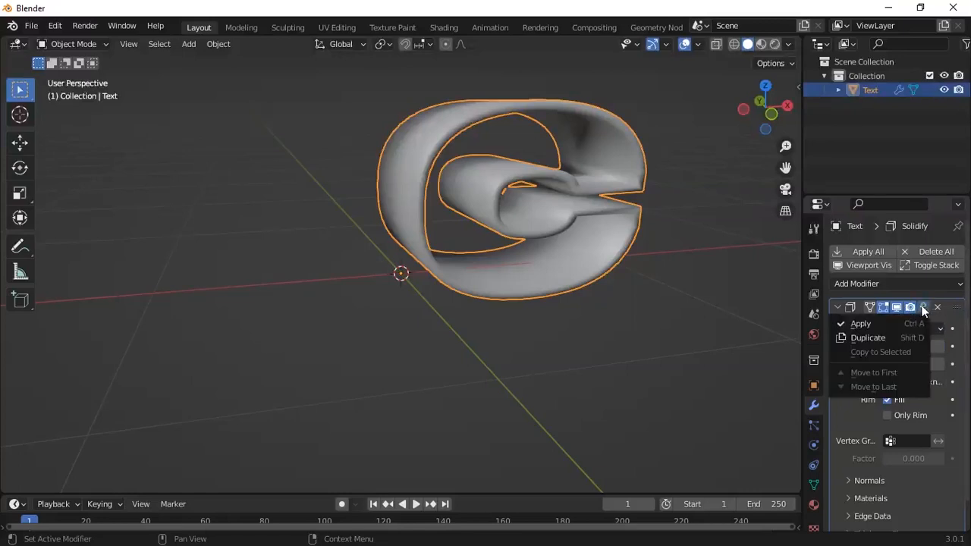
{"action": "left_click", "coordinate": [865, 323]}
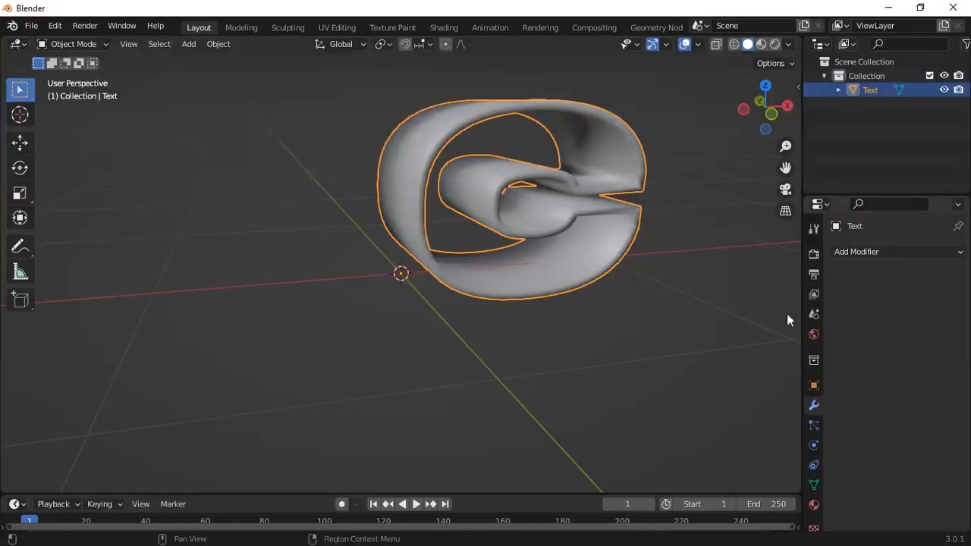
Step: Switch the letter C mesh to Edit Mode and inspect the shading on its walls and rims
{"action": "left_click", "coordinate": [72, 48]}
{"action": "left_click", "coordinate": [78, 76]}
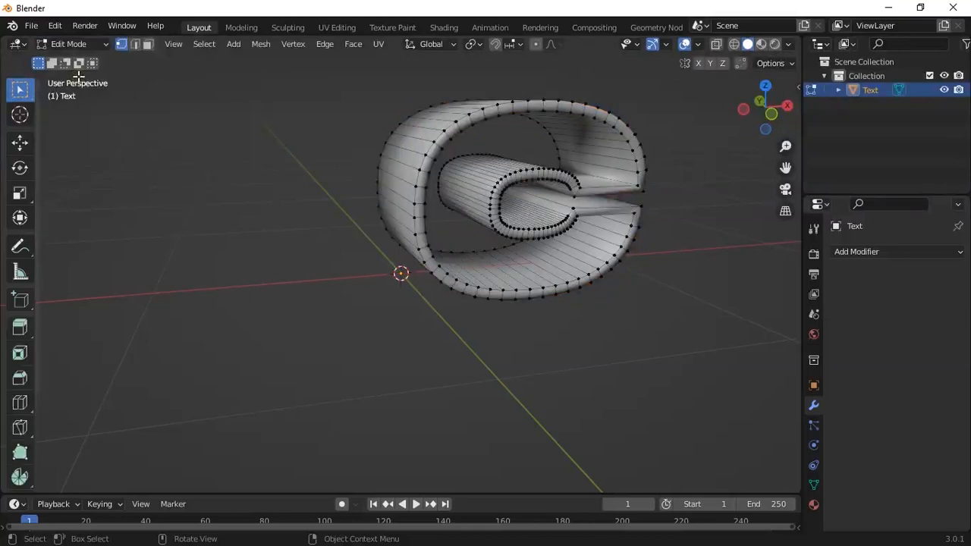
{"action": "middle_click_drag", "start_coordinate": [701, 266], "coordinate": [645, 258]}
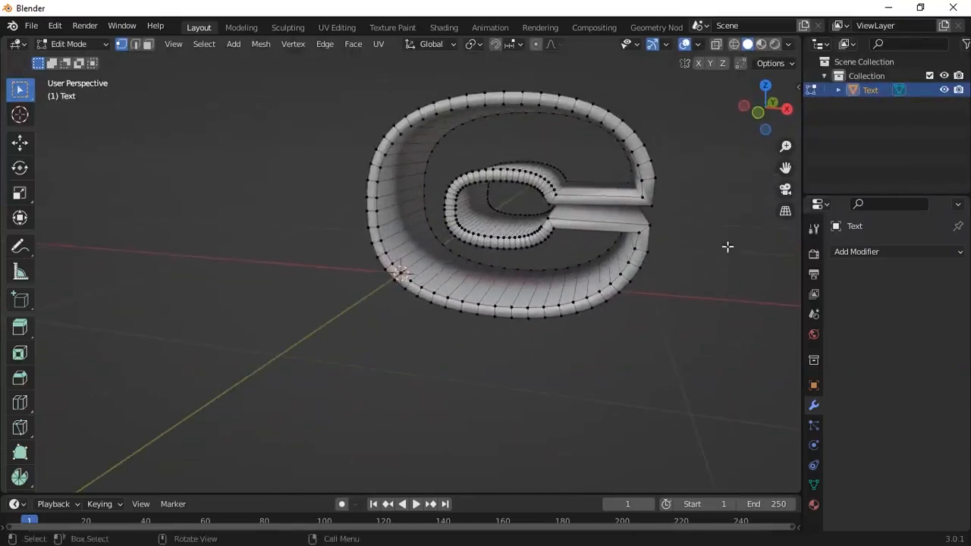
{"action": "middle_click_drag", "start_coordinate": [661, 212], "coordinate": [457, 202]}
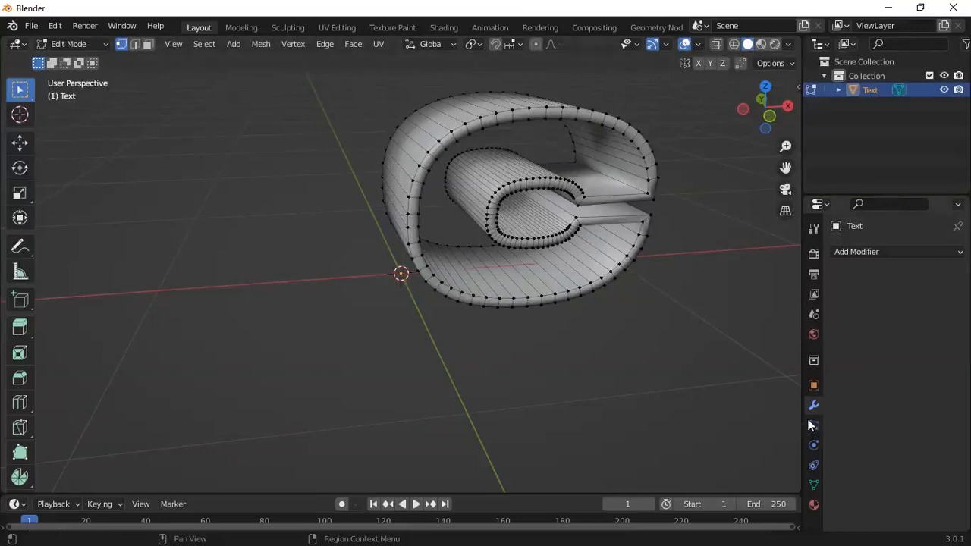
Step: Enable Auto Smooth at 30° in the letter C mesh's normals settings
{"action": "left_click", "coordinate": [814, 484]}
{"action": "scroll", "coordinate": [911, 409], "scroll_direction": "down", "scroll_amount": 2}
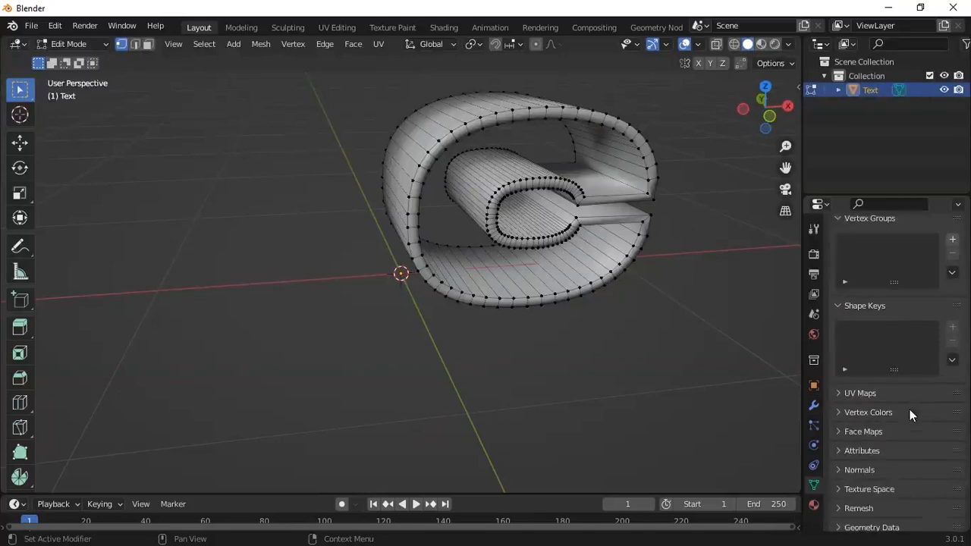
{"action": "scroll", "coordinate": [910, 414], "scroll_direction": "down", "scroll_amount": 1}
{"action": "left_click", "coordinate": [849, 448]}
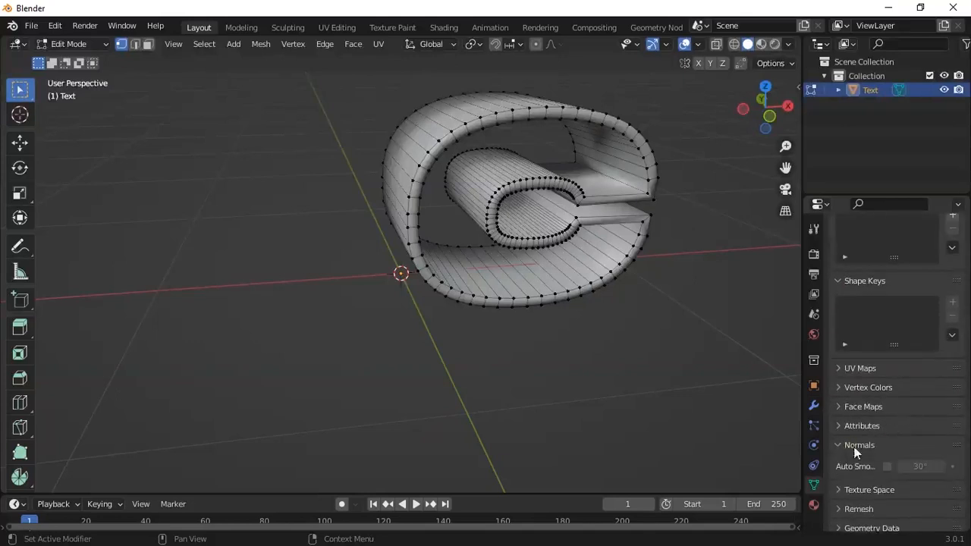
{"action": "left_click", "coordinate": [886, 466]}
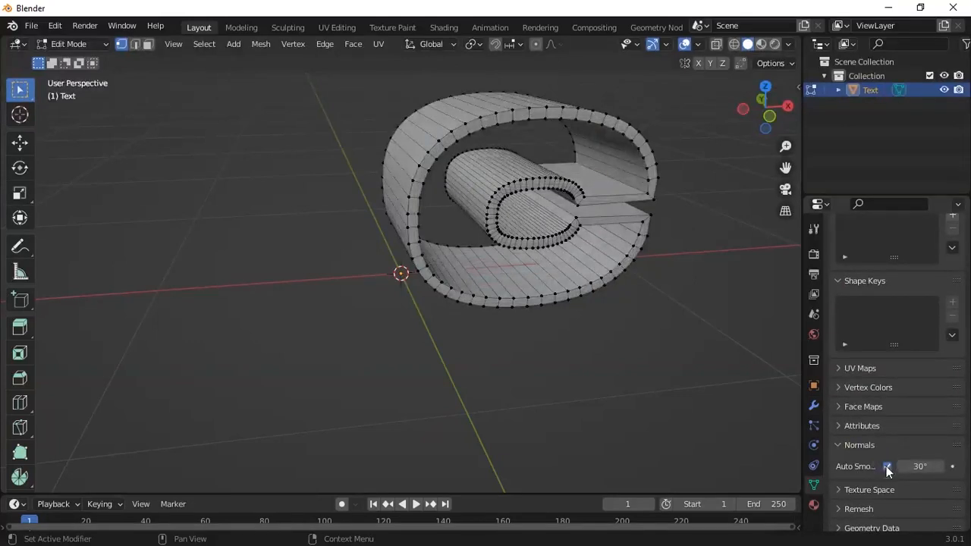
Step: Inspect the two arms at the C's opening and switch the mesh selection mode to edges
{"action": "mouse_move", "coordinate": [698, 321]}
{"action": "middle_mouse_down"}
{"action": "mouse_move", "coordinate": [664, 337]}
{"action": "mouse_move", "coordinate": [566, 321]}
{"action": "mouse_move", "coordinate": [655, 301]}
{"action": "middle_mouse_up"}
{"action": "scroll", "coordinate": [657, 301], "scroll_direction": "up", "scroll_amount": 2}
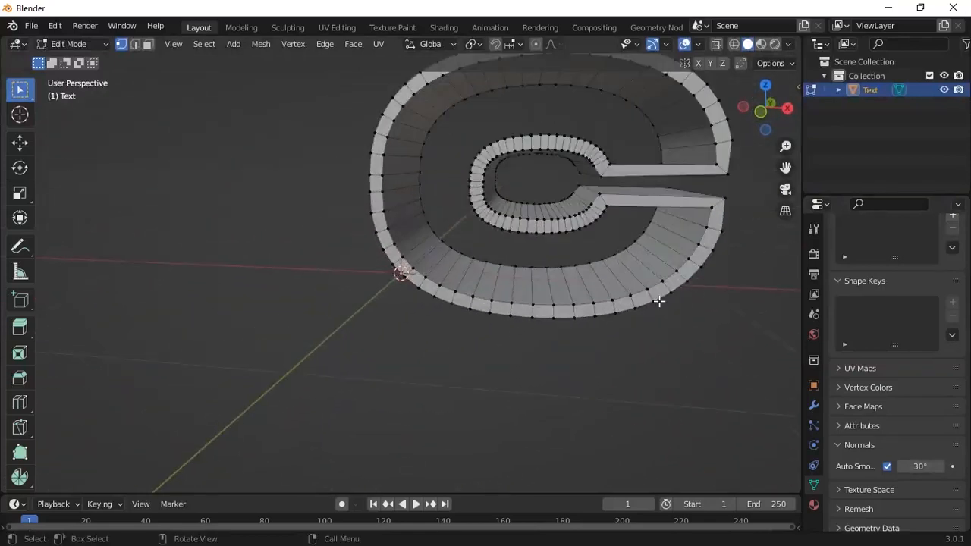
{"action": "middle_click_drag", "start_coordinate": [726, 199], "coordinate": [531, 220], "text": "shift"}
{"action": "scroll", "coordinate": [562, 235], "scroll_direction": "up", "scroll_amount": 2}
{"action": "scroll", "coordinate": [563, 231], "scroll_direction": "down", "scroll_amount": 1}
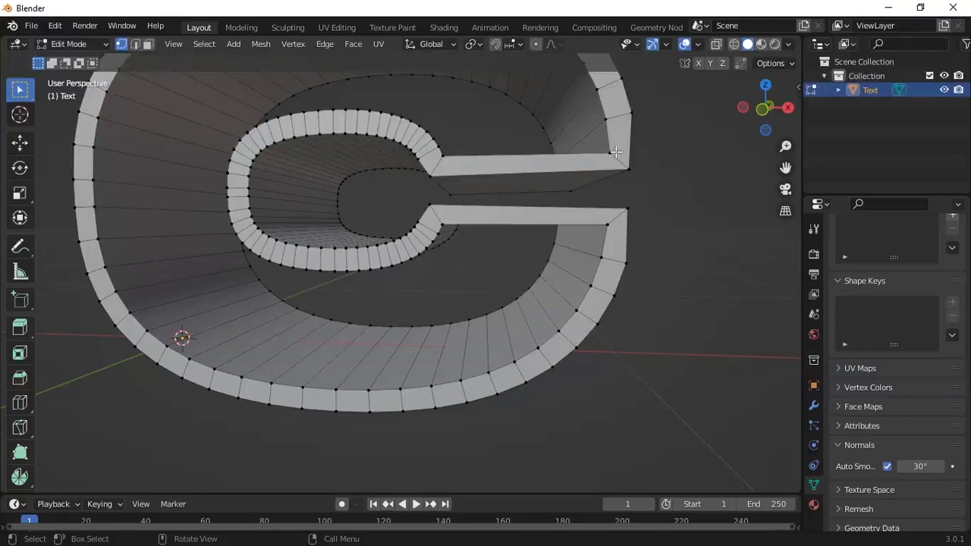
{"action": "middle_click_drag", "start_coordinate": [517, 227], "coordinate": [550, 228]}
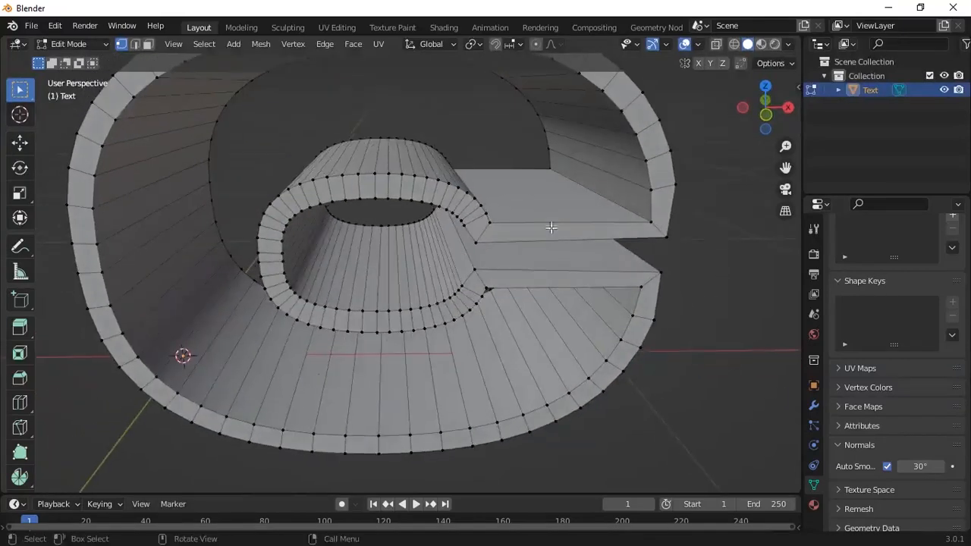
{"action": "left_click", "coordinate": [136, 44]}
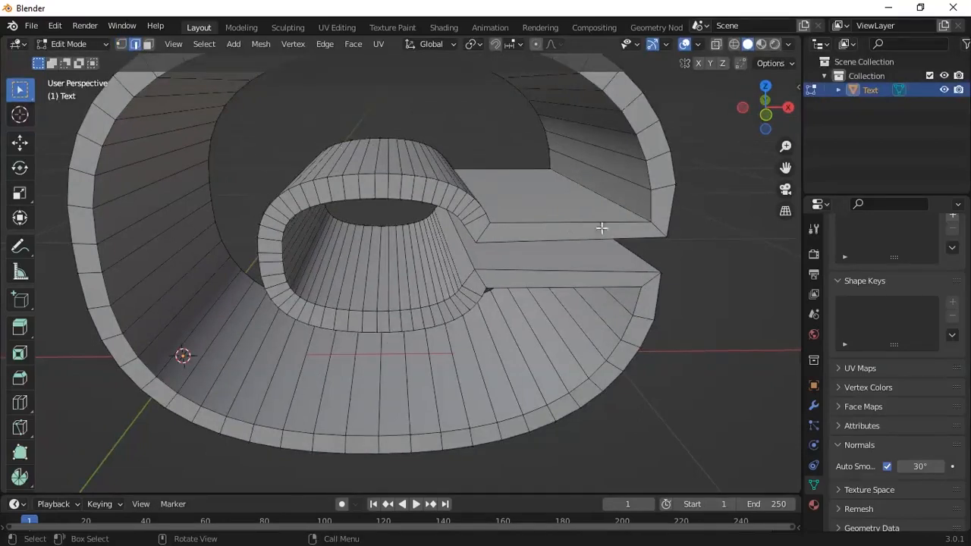
Step: Select the upper arm's lower outer corner edge at the C's opening and lower it about 0.006 m along Z
{"action": "middle_click_drag", "start_coordinate": [717, 247], "coordinate": [624, 203]}
{"action": "scroll", "coordinate": [501, 219], "scroll_direction": "up", "scroll_amount": 3}
{"action": "left_click", "coordinate": [590, 186]}
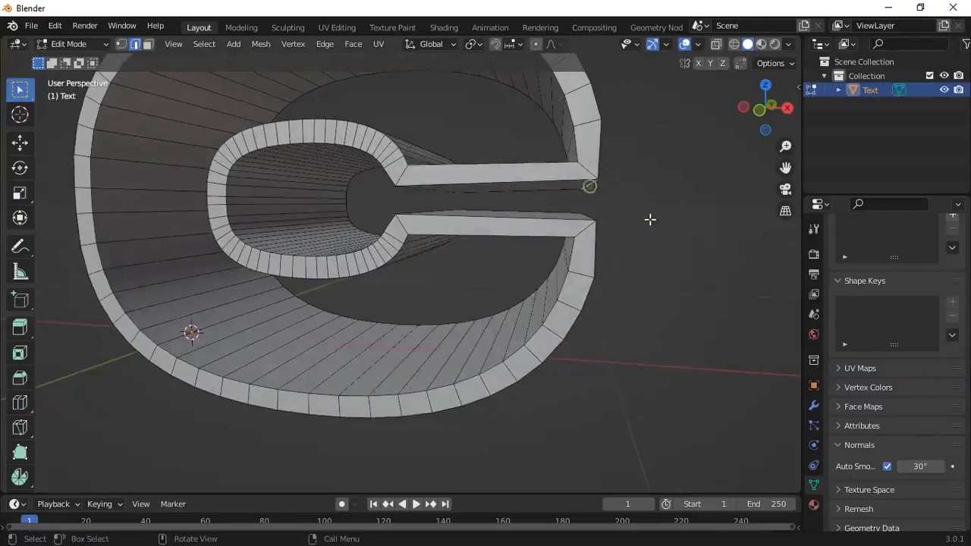
{"action": "key", "text": "KP_1"}
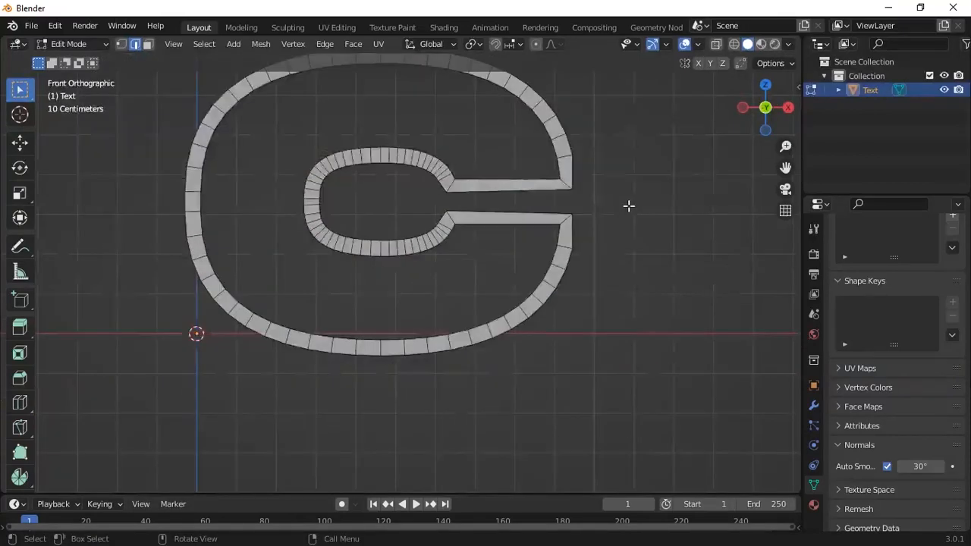
{"action": "scroll", "coordinate": [629, 206], "scroll_direction": "up", "scroll_amount": 2}
{"action": "middle_click_drag", "start_coordinate": [675, 171], "coordinate": [626, 128]}
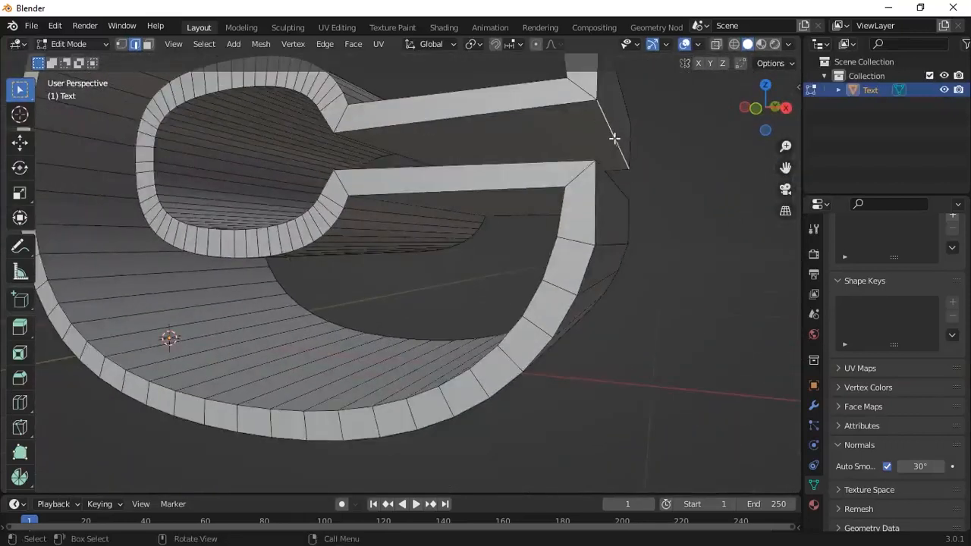
{"action": "key", "text": "KP_1"}
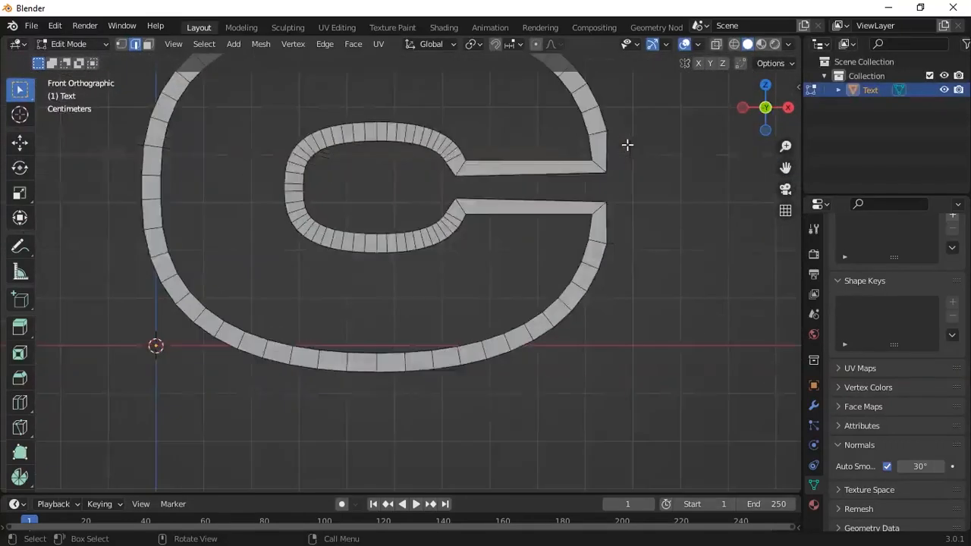
{"action": "scroll", "coordinate": [620, 178], "scroll_direction": "up", "scroll_amount": 1}
{"action": "key", "text": "g"}
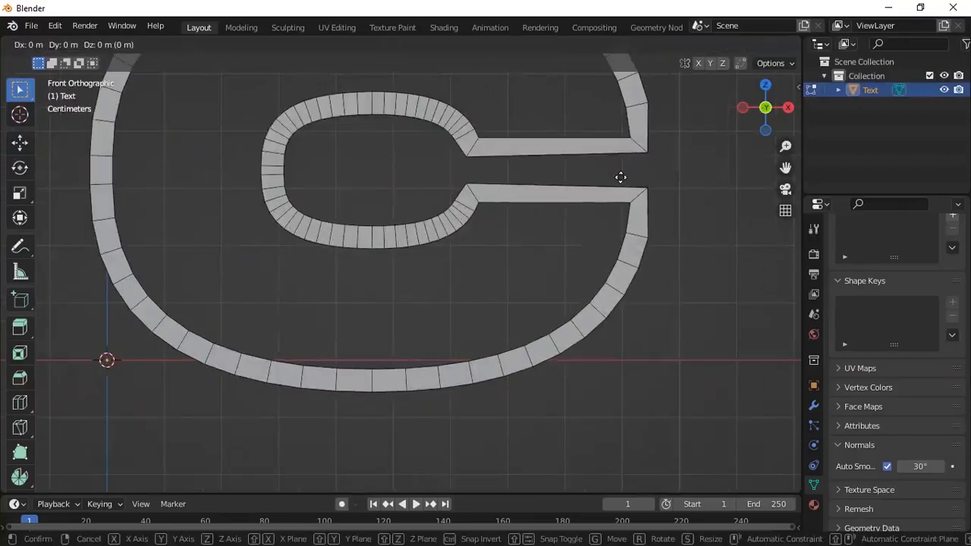
{"action": "key", "text": "z"}
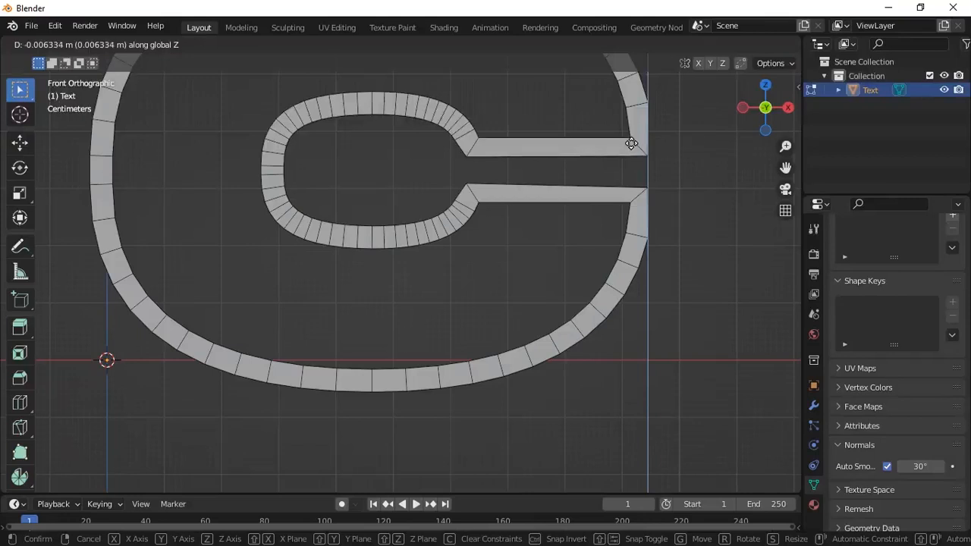
{"action": "left_click", "coordinate": [631, 144]}
Step: Lower the same upper-arm corner edge about 0.001 m further along Z to level the arm's underside
{"action": "scroll", "coordinate": [663, 191], "scroll_direction": "up", "scroll_amount": 2}
{"action": "middle_click_drag", "start_coordinate": [673, 167], "coordinate": [579, 204], "text": "shift"}
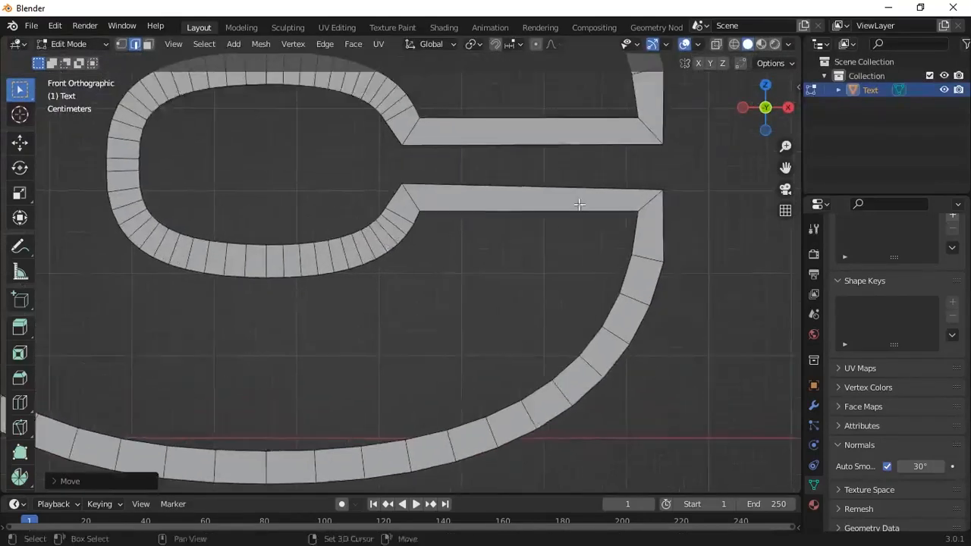
{"action": "scroll", "coordinate": [644, 158], "scroll_direction": "up", "scroll_amount": 1}
{"action": "middle_click_drag", "start_coordinate": [644, 159], "coordinate": [630, 171], "text": "shift"}
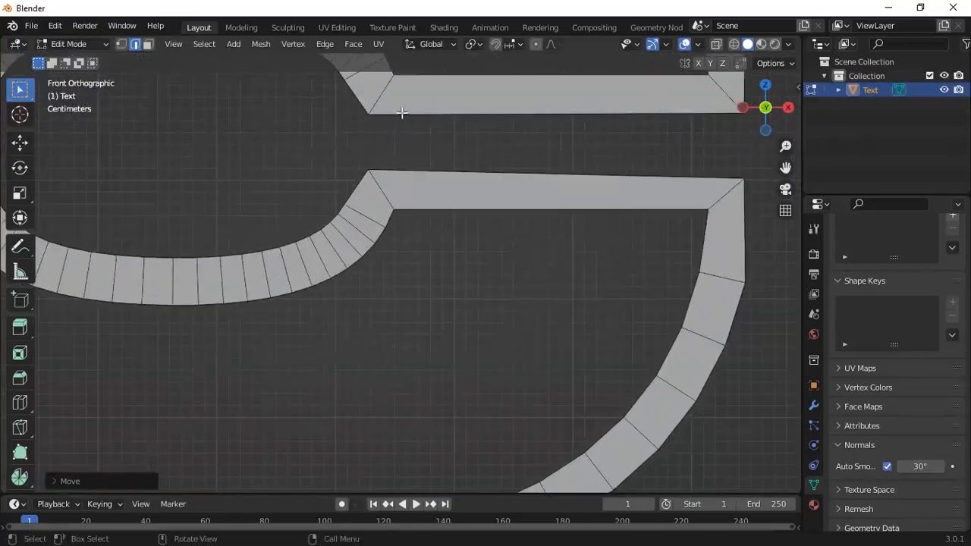
{"action": "middle_click_drag", "start_coordinate": [729, 149], "coordinate": [628, 195]}
{"action": "scroll", "coordinate": [654, 164], "scroll_direction": "down", "scroll_amount": 3}
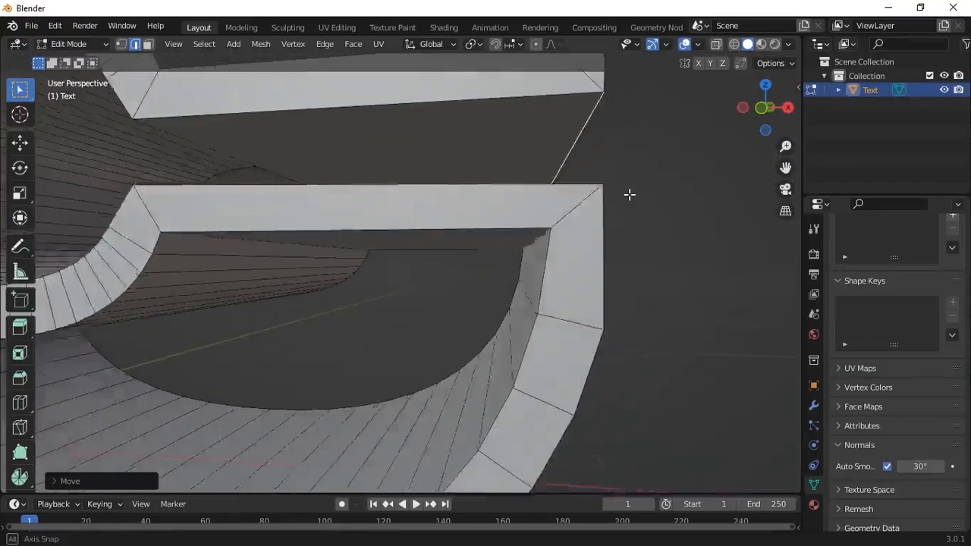
{"action": "key", "text": "KP_5"}
{"action": "key", "text": "KP_1"}
{"action": "scroll", "coordinate": [629, 195], "scroll_direction": "up", "scroll_amount": 2}
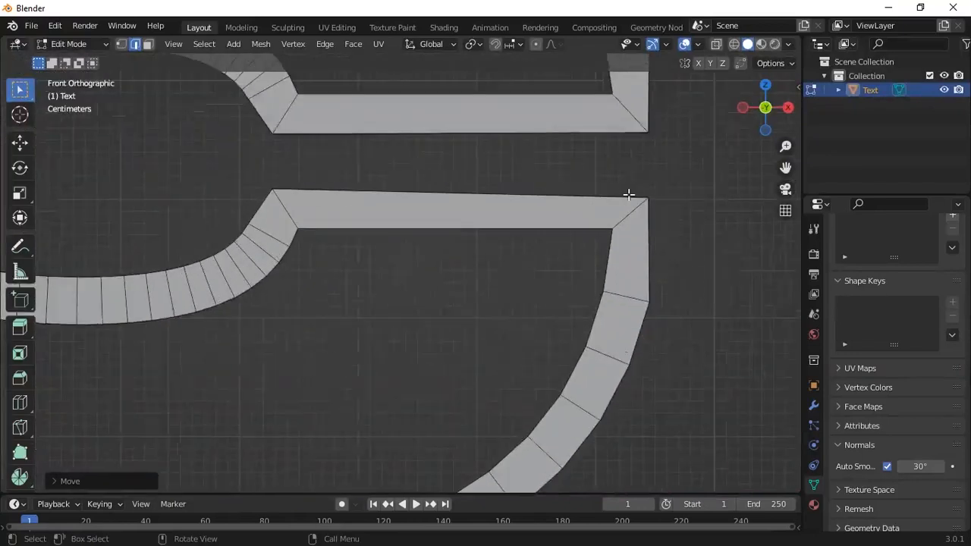
{"action": "scroll", "coordinate": [629, 195], "scroll_direction": "up", "scroll_amount": 1}
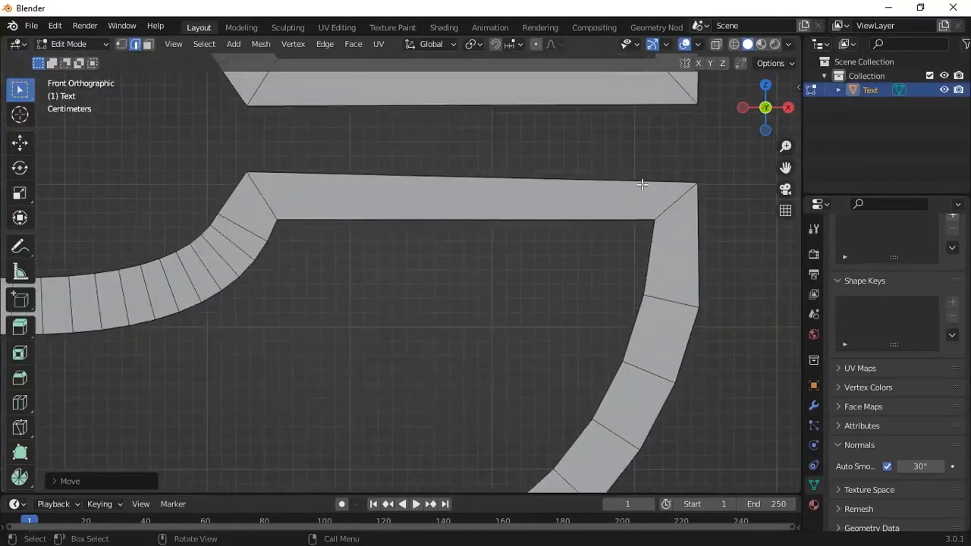
{"action": "key", "text": "g"}
{"action": "key", "text": "z"}
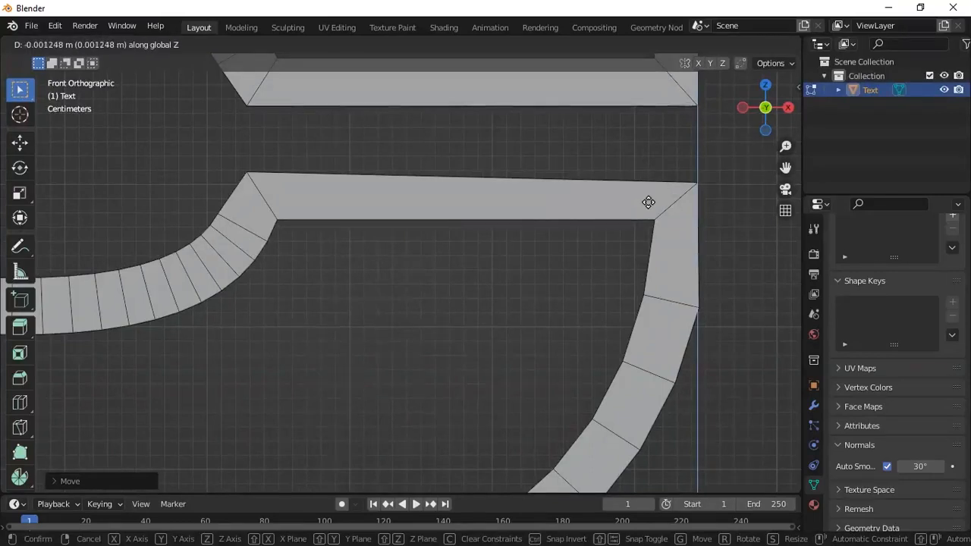
{"action": "left_click", "coordinate": [649, 204]}
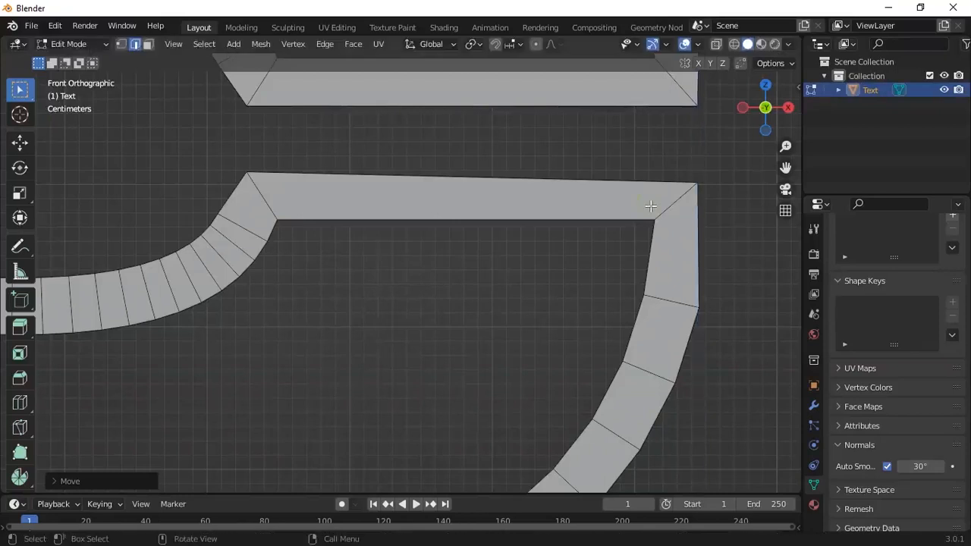
Step: Select the upper arm's inner corner edge at the C's opening and shift it about -0.008 m along X
{"action": "scroll", "coordinate": [650, 204], "scroll_direction": "down", "scroll_amount": 3}
{"action": "scroll", "coordinate": [584, 190], "scroll_direction": "down", "scroll_amount": 5}
{"action": "scroll", "coordinate": [577, 195], "scroll_direction": "up", "scroll_amount": 5}
{"action": "scroll", "coordinate": [581, 205], "scroll_direction": "up", "scroll_amount": 1}
{"action": "middle_click_drag", "start_coordinate": [583, 213], "coordinate": [614, 190]}
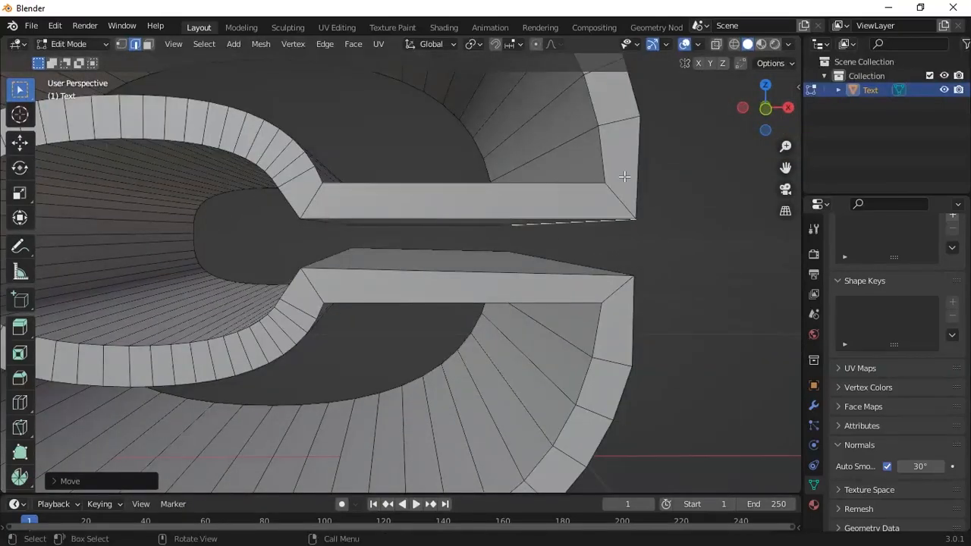
{"action": "scroll", "coordinate": [576, 256], "scroll_direction": "down", "scroll_amount": 4}
{"action": "middle_click_drag", "start_coordinate": [515, 255], "coordinate": [510, 232]}
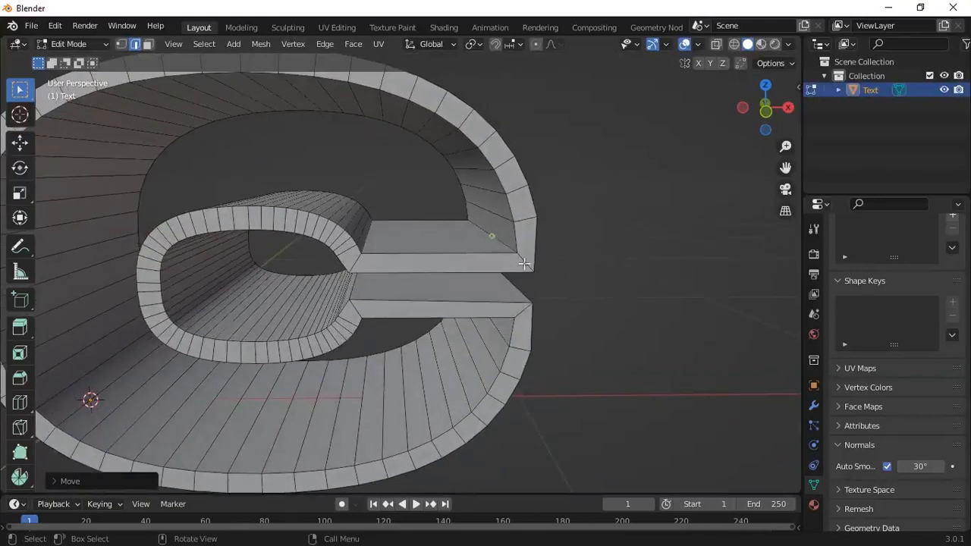
{"action": "left_click", "coordinate": [523, 263]}
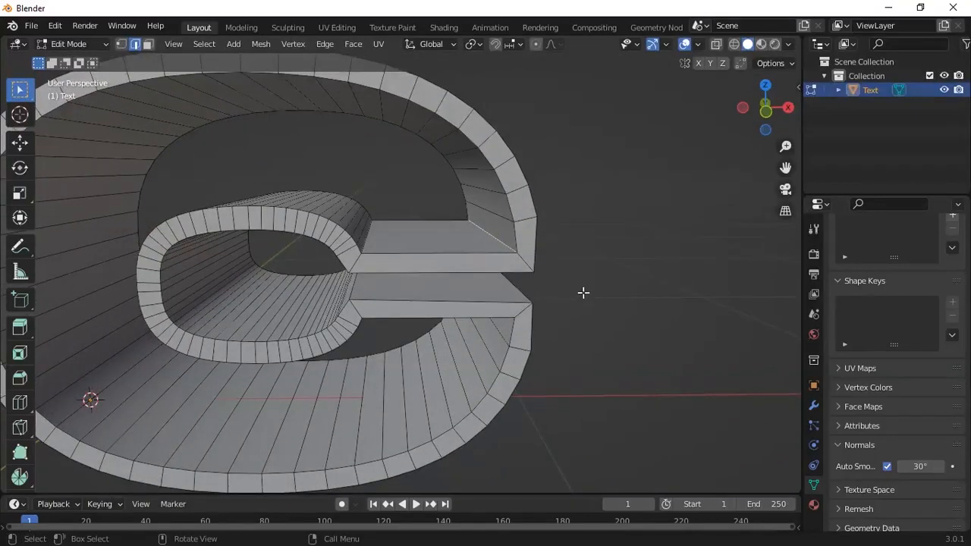
{"action": "key", "text": "KP_1"}
{"action": "scroll", "coordinate": [577, 293], "scroll_direction": "up", "scroll_amount": 3}
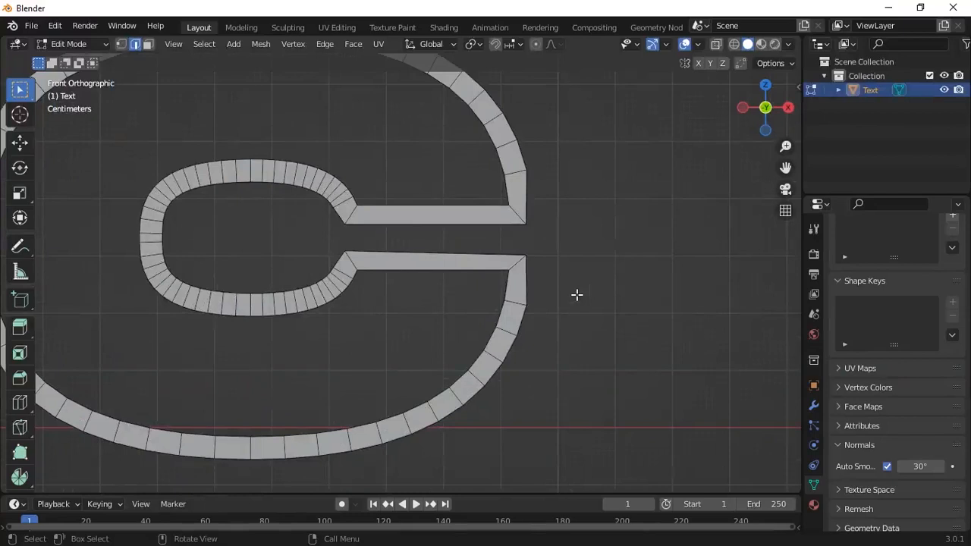
{"action": "key", "text": "g"}
{"action": "key", "text": "x"}
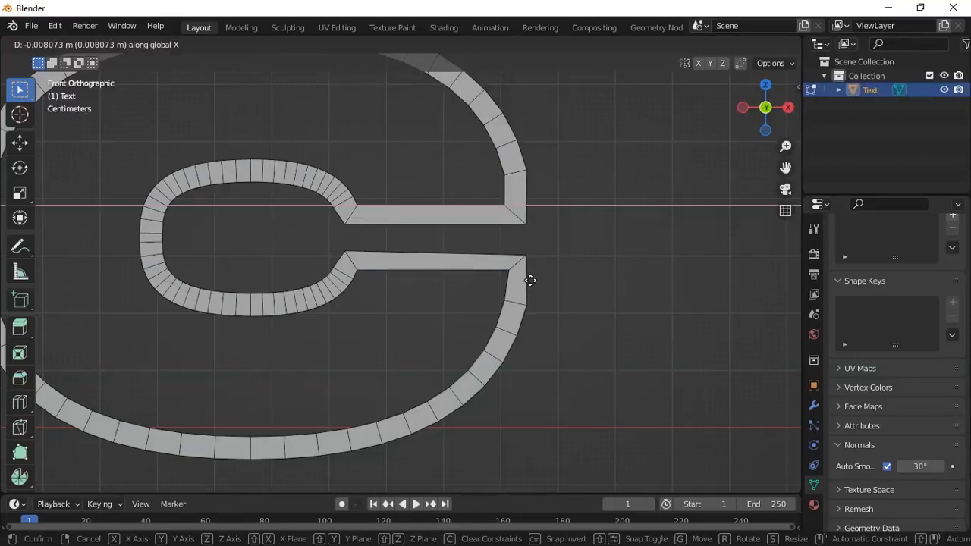
{"action": "left_click", "coordinate": [529, 280]}
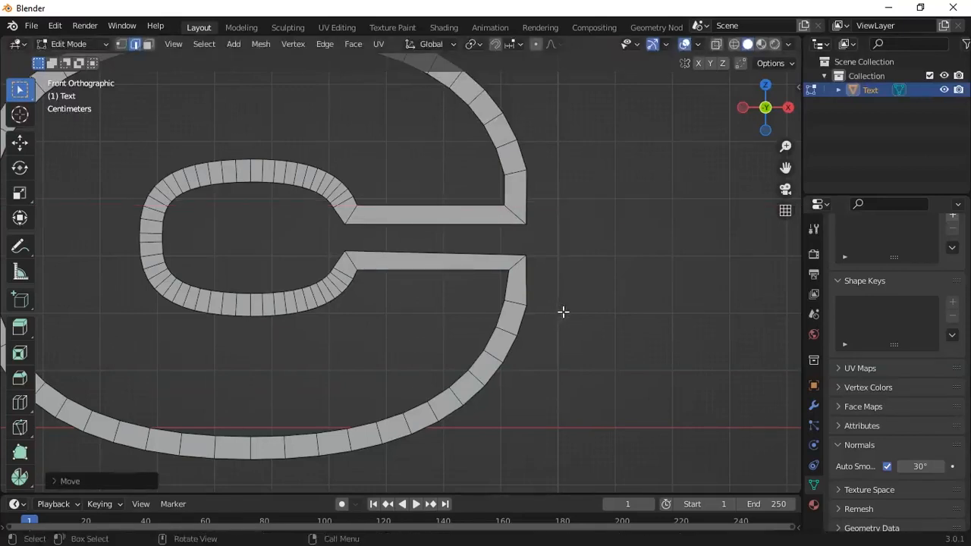
Step: Examine the lower arm's end at the C's opening, comparing its wall edges with the upper arm's
{"action": "scroll", "coordinate": [529, 286], "scroll_direction": "up", "scroll_amount": 2}
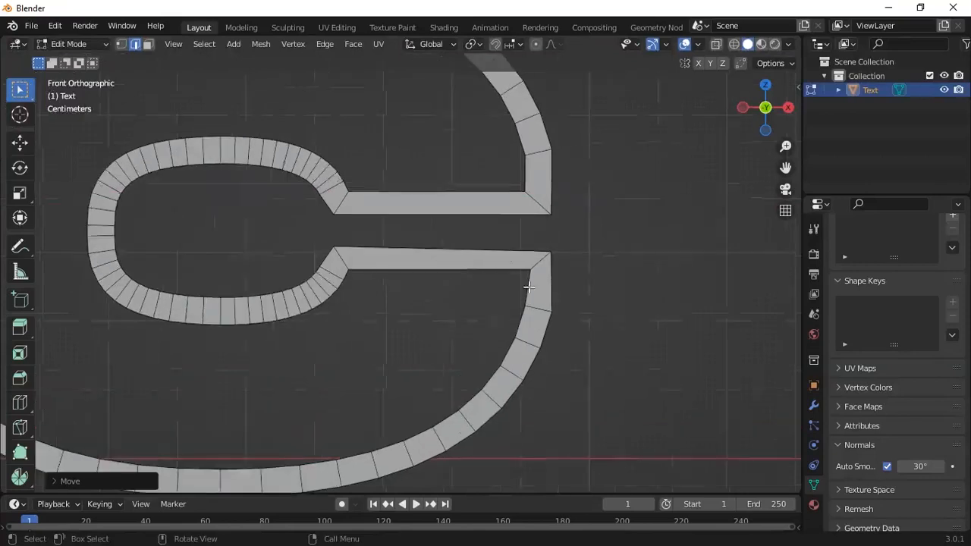
{"action": "scroll", "coordinate": [494, 288], "scroll_direction": "up", "scroll_amount": 2}
{"action": "middle_click_drag", "start_coordinate": [494, 289], "coordinate": [517, 282]}
{"action": "scroll", "coordinate": [505, 295], "scroll_direction": "down", "scroll_amount": 3}
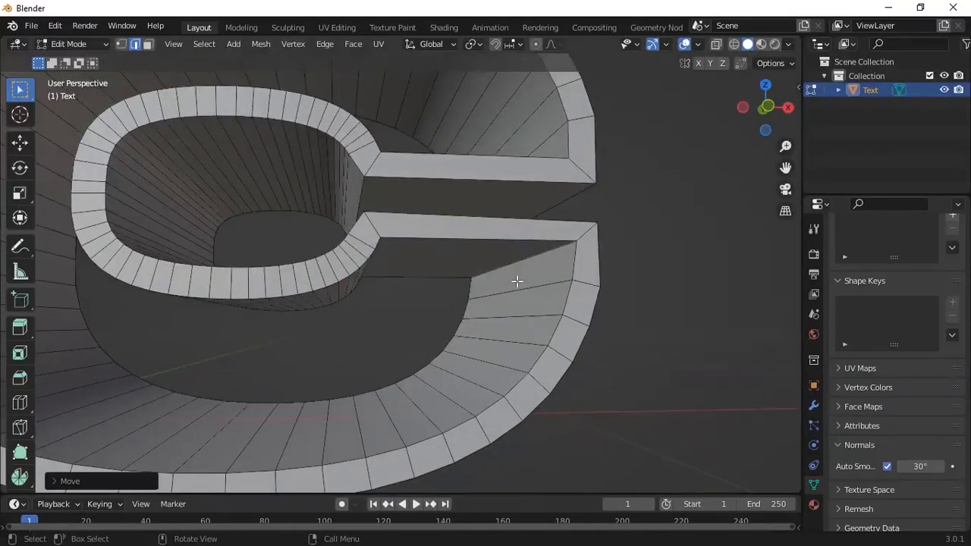
{"action": "scroll", "coordinate": [515, 279], "scroll_direction": "down", "scroll_amount": 3}
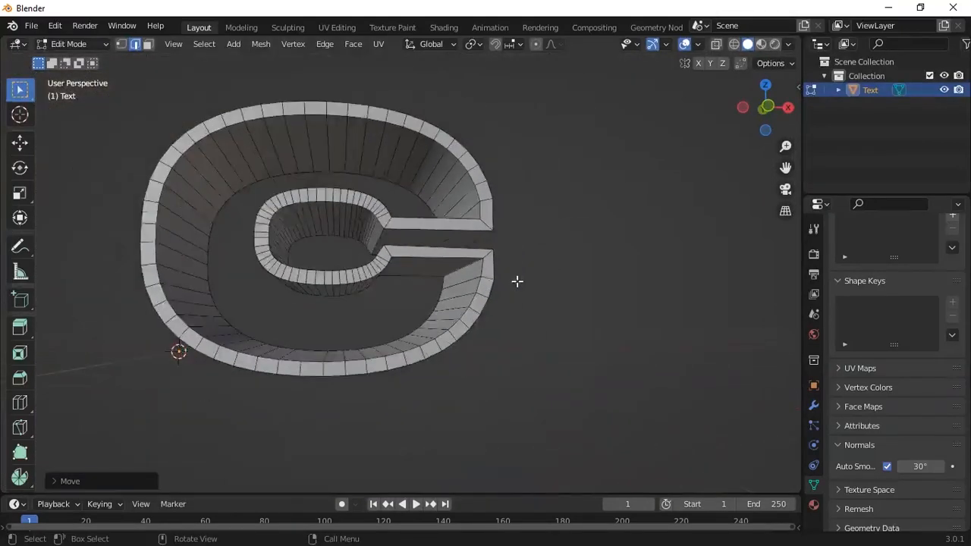
{"action": "scroll", "coordinate": [516, 280], "scroll_direction": "up", "scroll_amount": 3}
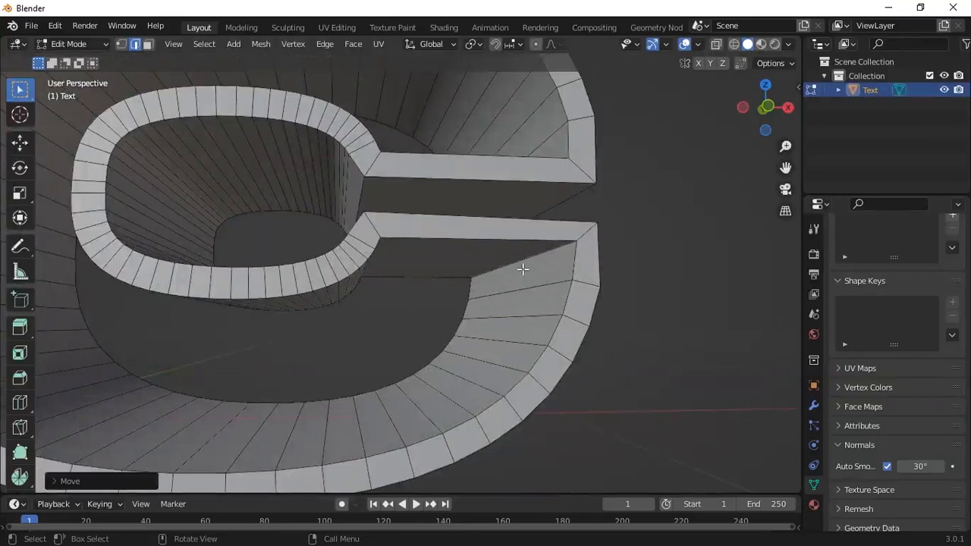
{"action": "scroll", "coordinate": [523, 270], "scroll_direction": "down", "scroll_amount": 1}
{"action": "scroll", "coordinate": [523, 270], "scroll_direction": "up", "scroll_amount": 1}
{"action": "middle_click_drag", "start_coordinate": [599, 281], "coordinate": [588, 292]}
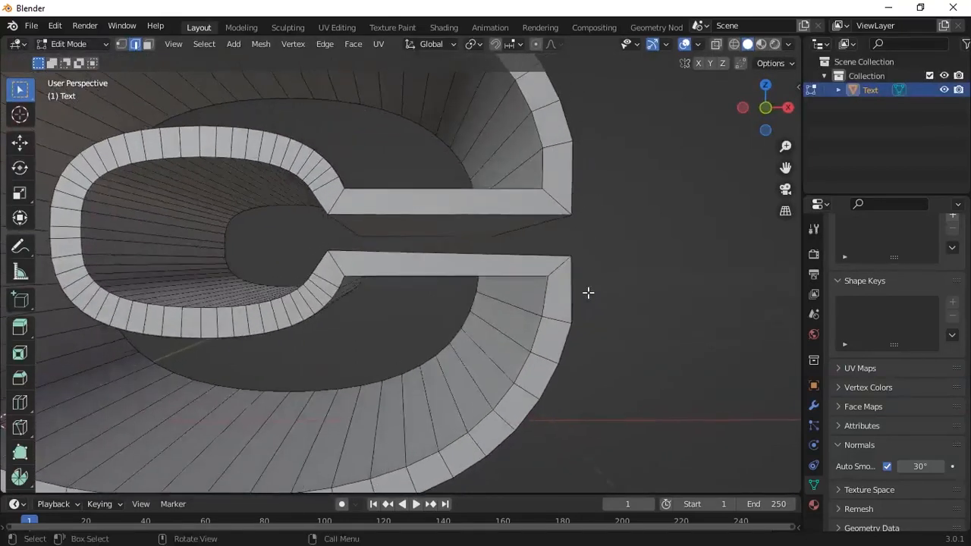
{"action": "key", "text": "KP_1"}
{"action": "scroll", "coordinate": [584, 296], "scroll_direction": "up", "scroll_amount": 4}
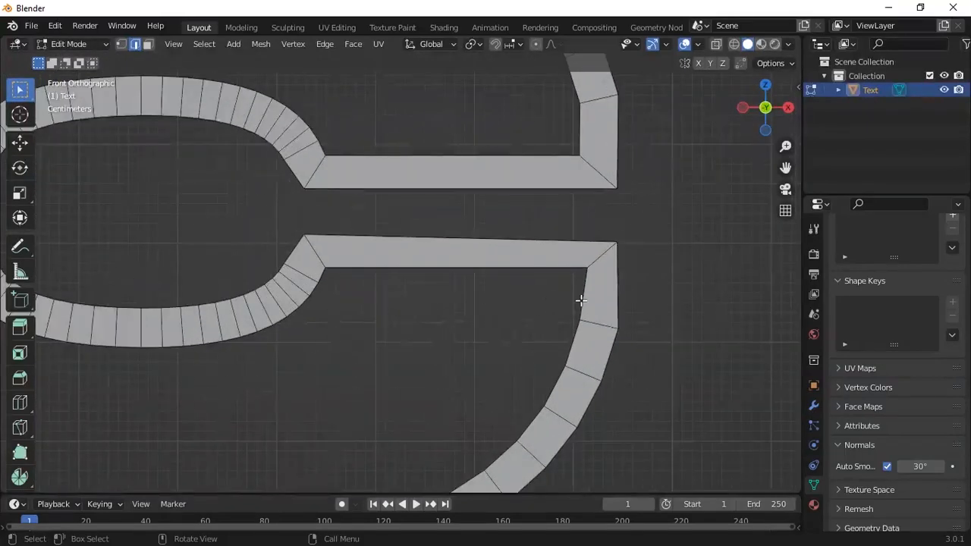
Step: Select the lower arm's upper outer corner edge at the C's opening and raise it about 0.007 m along Z
{"action": "middle_click_drag", "start_coordinate": [619, 269], "coordinate": [574, 341]}
{"action": "key", "text": "KP_1"}
{"action": "scroll", "coordinate": [565, 341], "scroll_direction": "up", "scroll_amount": 2}
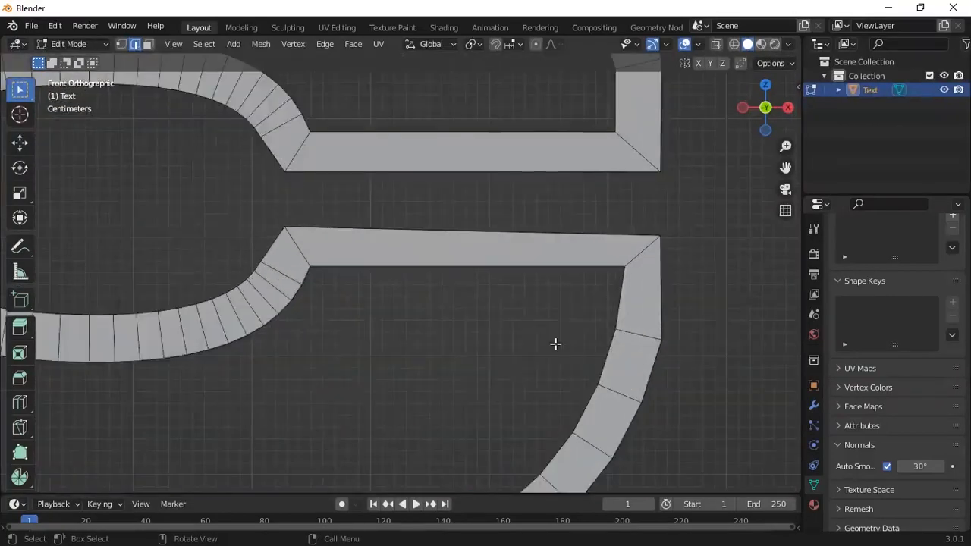
{"action": "middle_click_drag", "start_coordinate": [609, 312], "coordinate": [575, 313]}
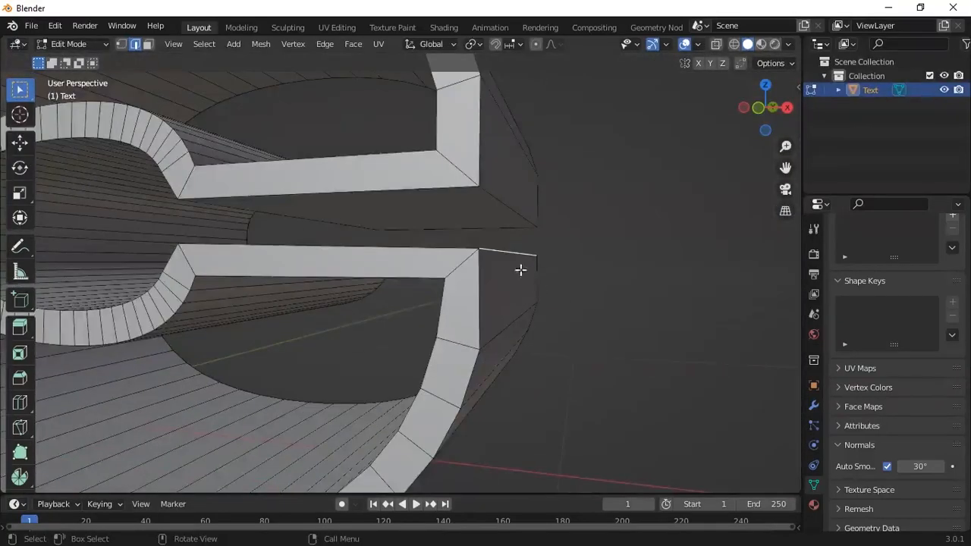
{"action": "key", "text": "KP_1"}
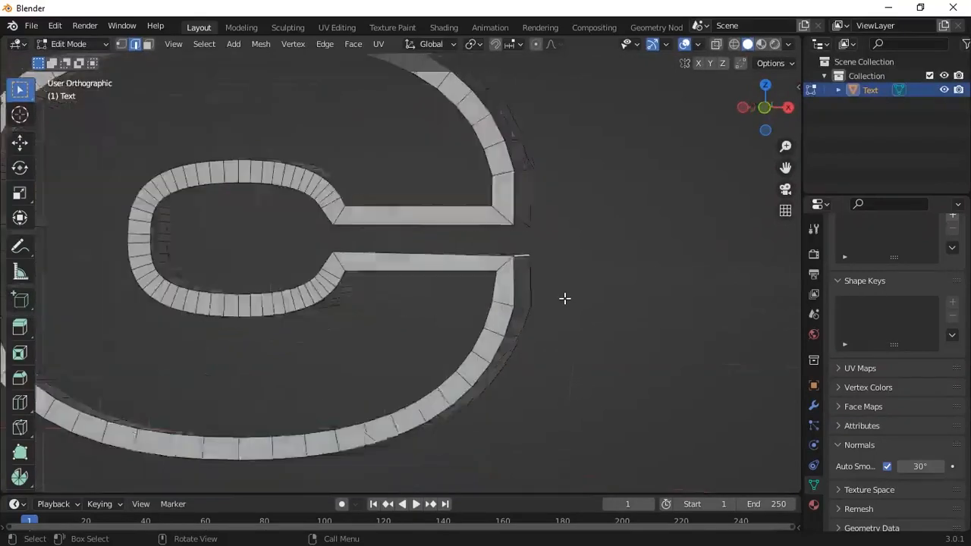
{"action": "key", "text": "g"}
{"action": "key", "text": "z"}
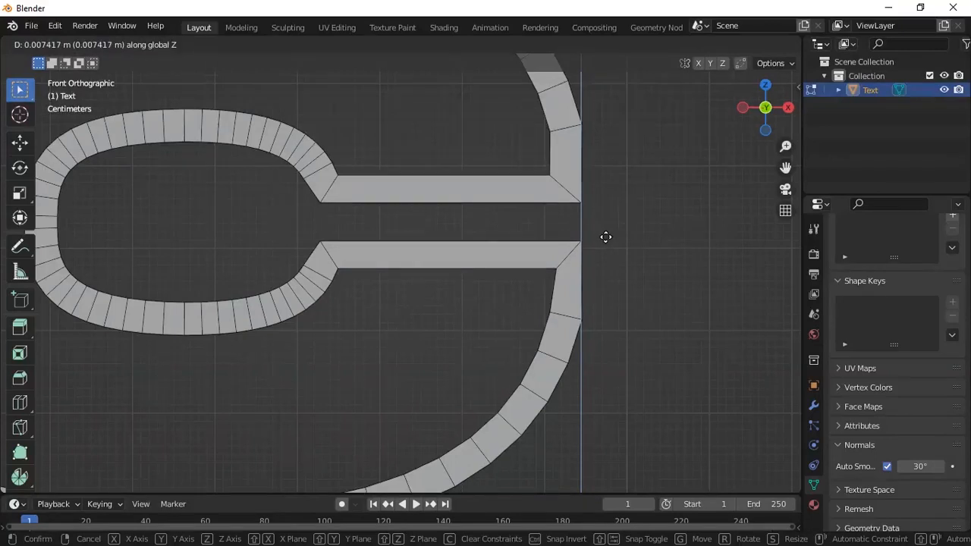
{"action": "left_click", "coordinate": [606, 238]}
Step: Select the lower arm's inner corner edge at the C's opening and shift it along negative X to straighten the end wall
{"action": "scroll", "coordinate": [571, 291], "scroll_direction": "up", "scroll_amount": 2}
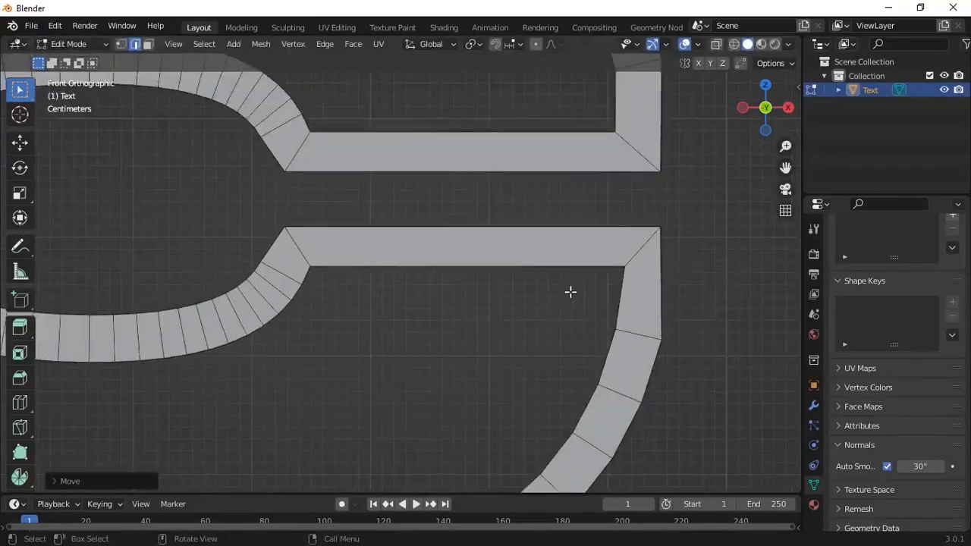
{"action": "scroll", "coordinate": [571, 291], "scroll_direction": "up", "scroll_amount": 1}
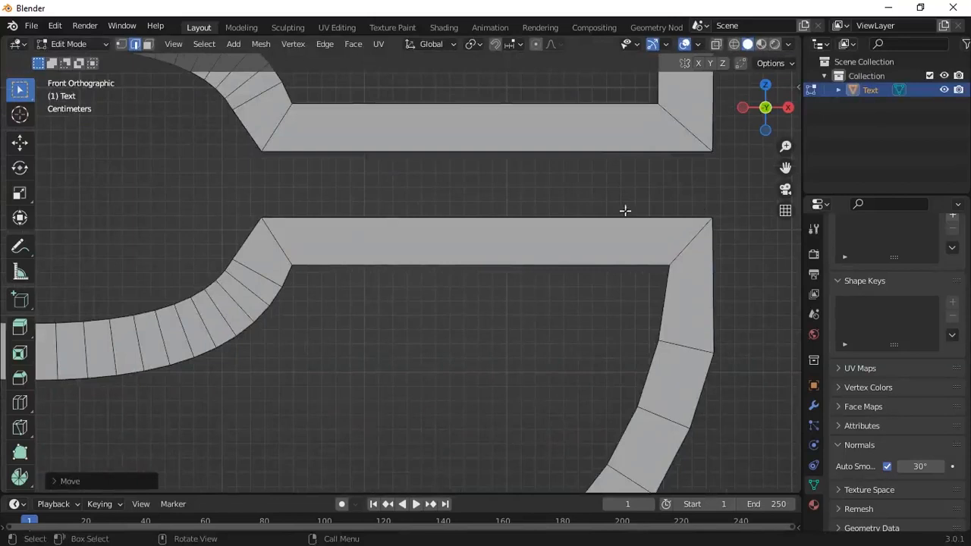
{"action": "scroll", "coordinate": [696, 280], "scroll_direction": "down", "scroll_amount": 2}
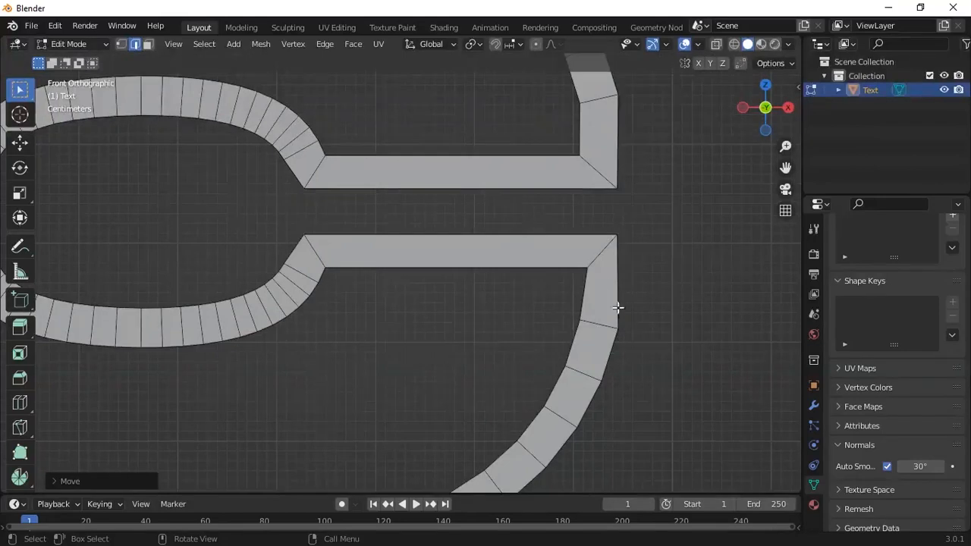
{"action": "scroll", "coordinate": [535, 342], "scroll_direction": "down", "scroll_amount": 4}
{"action": "middle_click_drag", "start_coordinate": [473, 345], "coordinate": [525, 262]}
{"action": "left_click", "coordinate": [530, 251]}
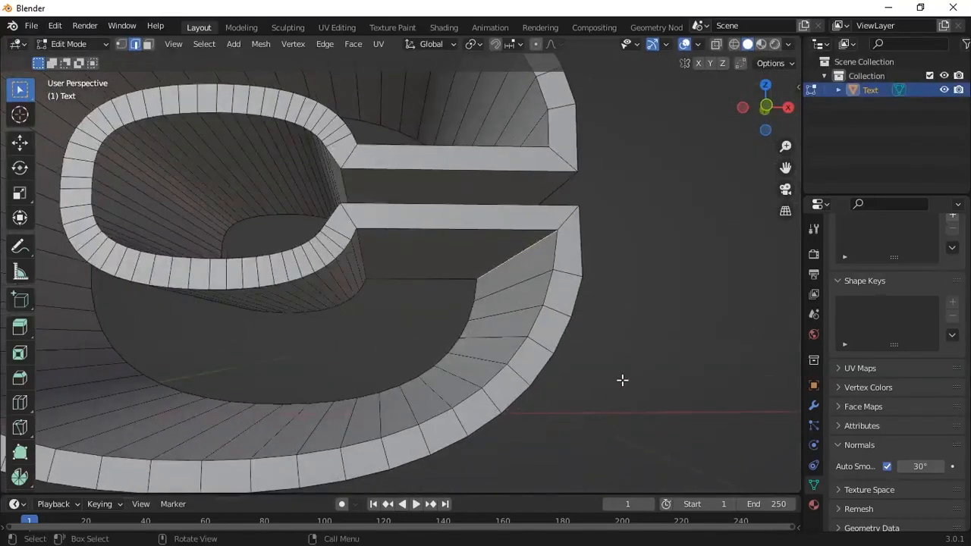
{"action": "key", "text": "KP_1"}
{"action": "scroll", "coordinate": [618, 380], "scroll_direction": "up", "scroll_amount": 5}
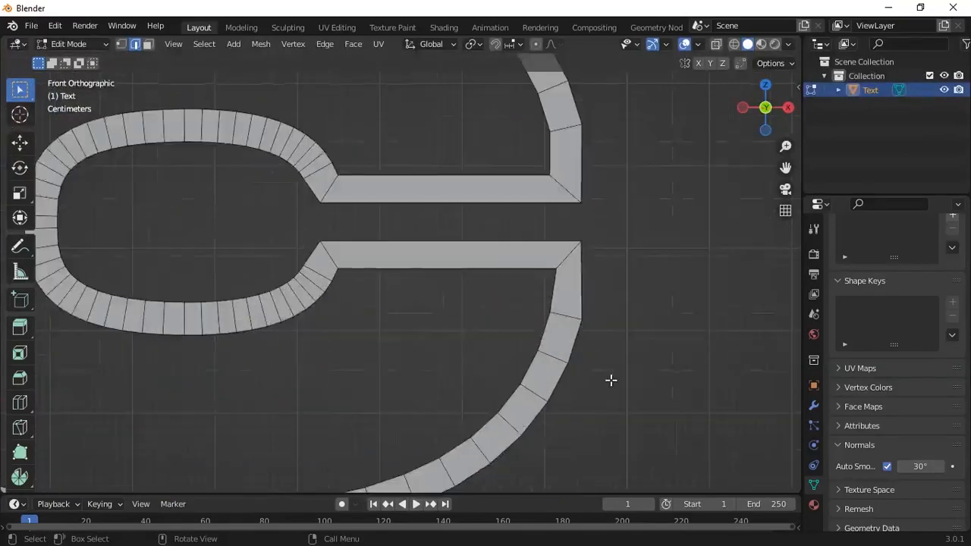
{"action": "key", "text": "g"}
{"action": "key", "text": "x"}
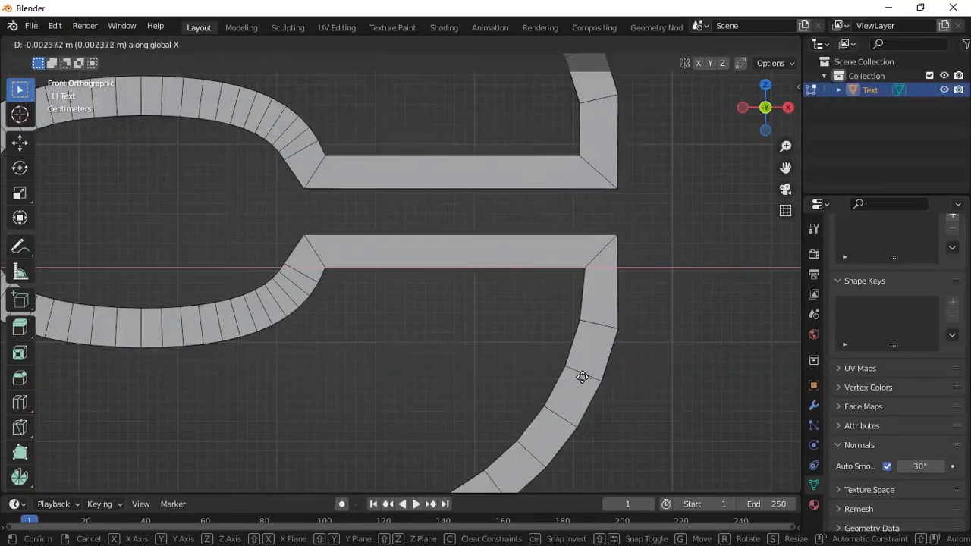
{"action": "left_click", "coordinate": [525, 370]}
Step: Return to Object Mode and inspect the C shell's walls and opening in perspective
{"action": "scroll", "coordinate": [535, 363], "scroll_direction": "down", "scroll_amount": 3}
{"action": "scroll", "coordinate": [434, 362], "scroll_direction": "down", "scroll_amount": 2}
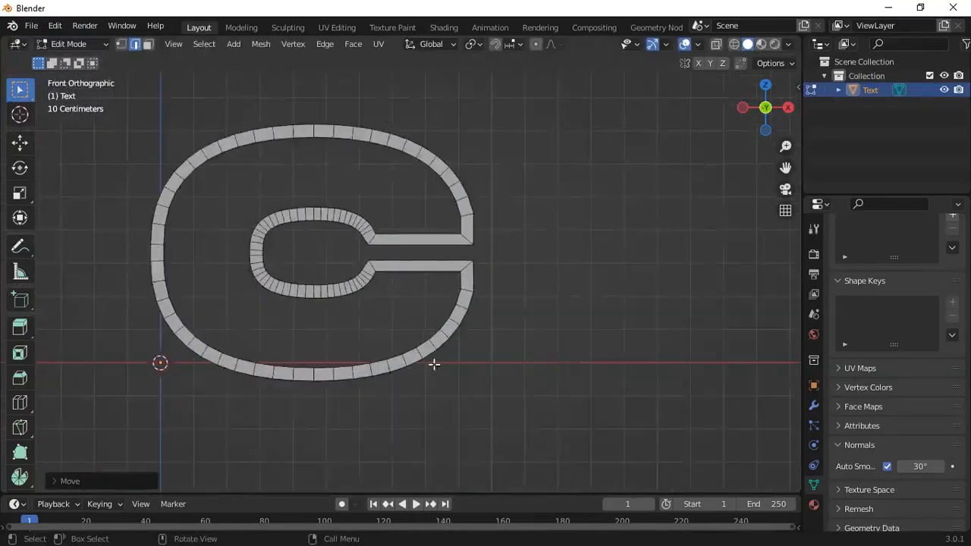
{"action": "scroll", "coordinate": [358, 360], "scroll_direction": "down", "scroll_amount": 2}
{"action": "mouse_move", "coordinate": [358, 359]}
{"action": "middle_mouse_down"}
{"action": "mouse_move", "coordinate": [318, 352]}
{"action": "mouse_move", "coordinate": [368, 361]}
{"action": "middle_mouse_up"}
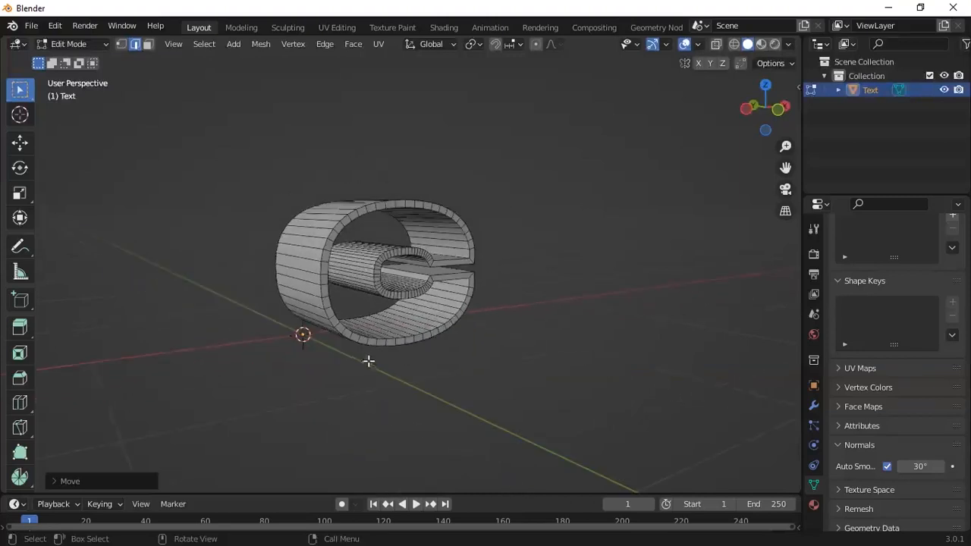
{"action": "key", "text": "Tab"}
{"action": "mouse_move", "coordinate": [369, 269]}
{"action": "middle_mouse_down"}
{"action": "mouse_move", "coordinate": [299, 199]}
{"action": "mouse_move", "coordinate": [358, 226]}
{"action": "mouse_move", "coordinate": [367, 266]}
{"action": "middle_mouse_up"}
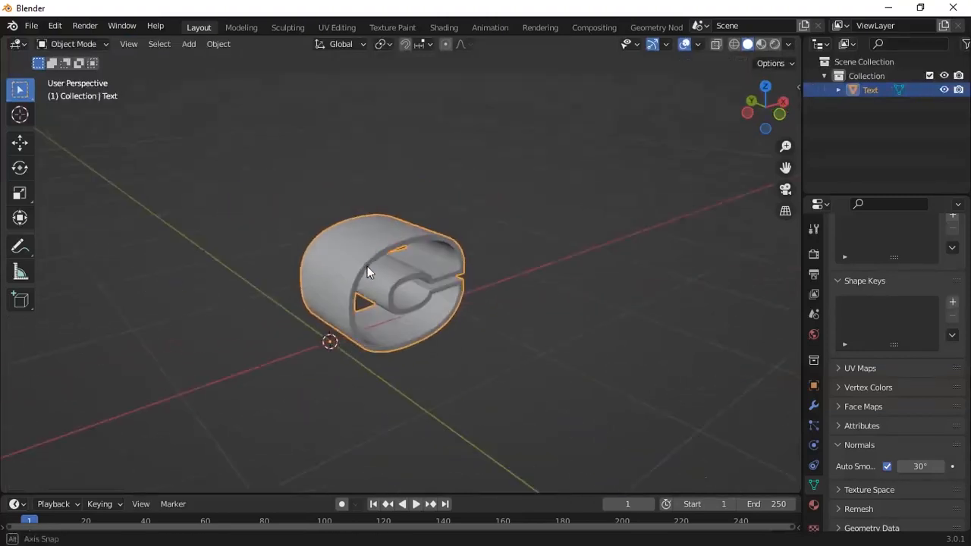
{"action": "scroll", "coordinate": [390, 249], "scroll_direction": "up", "scroll_amount": 5}
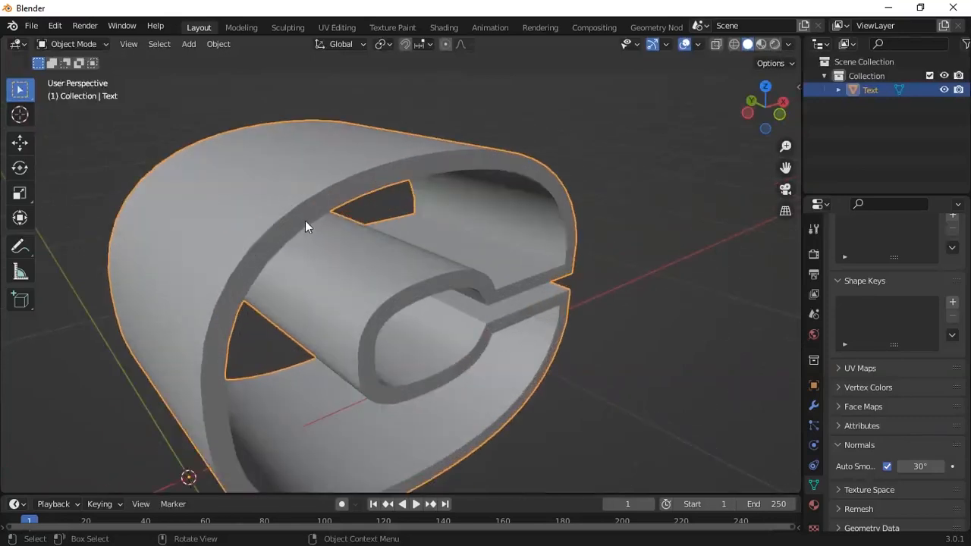
{"action": "scroll", "coordinate": [308, 225], "scroll_direction": "down", "scroll_amount": 4}
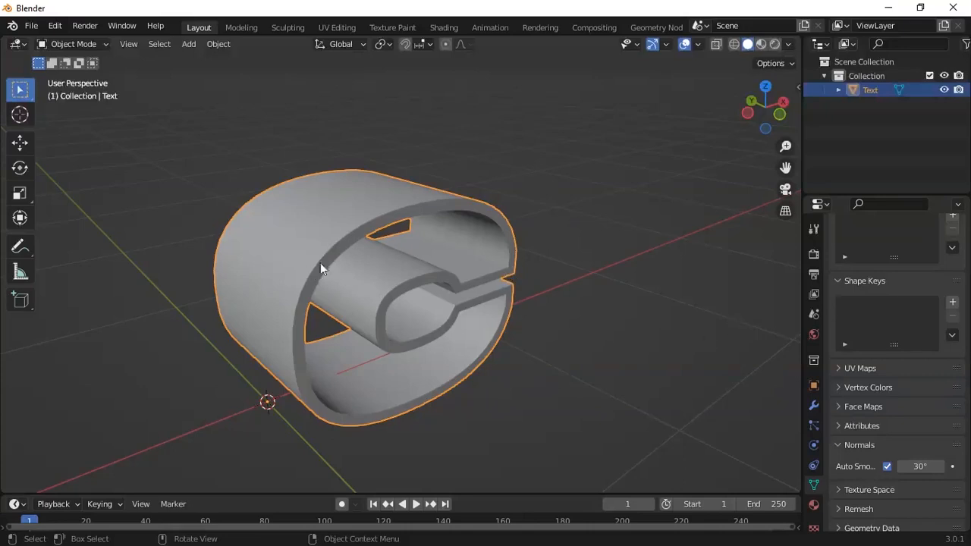
Step: Add a Bevel modifier to the C and set its amount to 0.02 m
{"action": "left_click", "coordinate": [814, 407]}
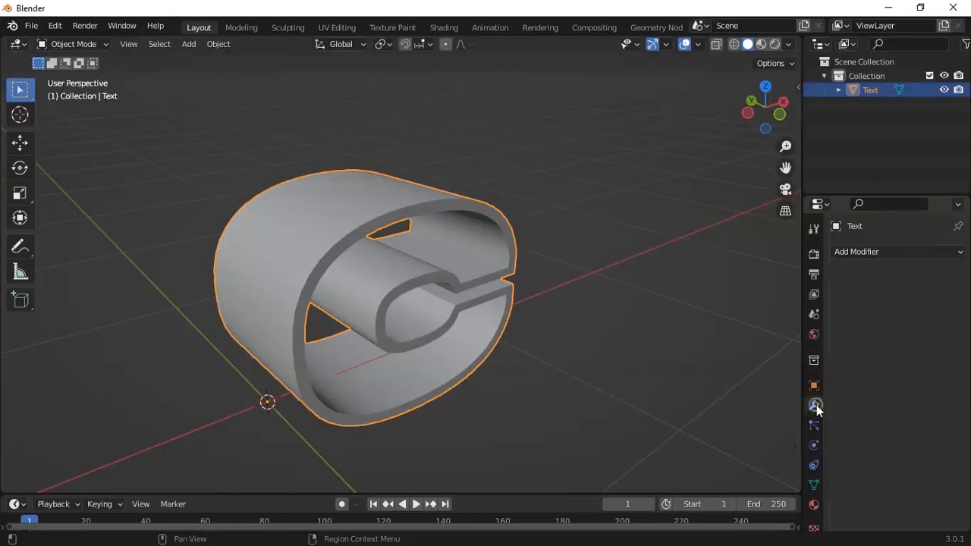
{"action": "left_click", "coordinate": [873, 252]}
{"action": "left_click", "coordinate": [690, 308]}
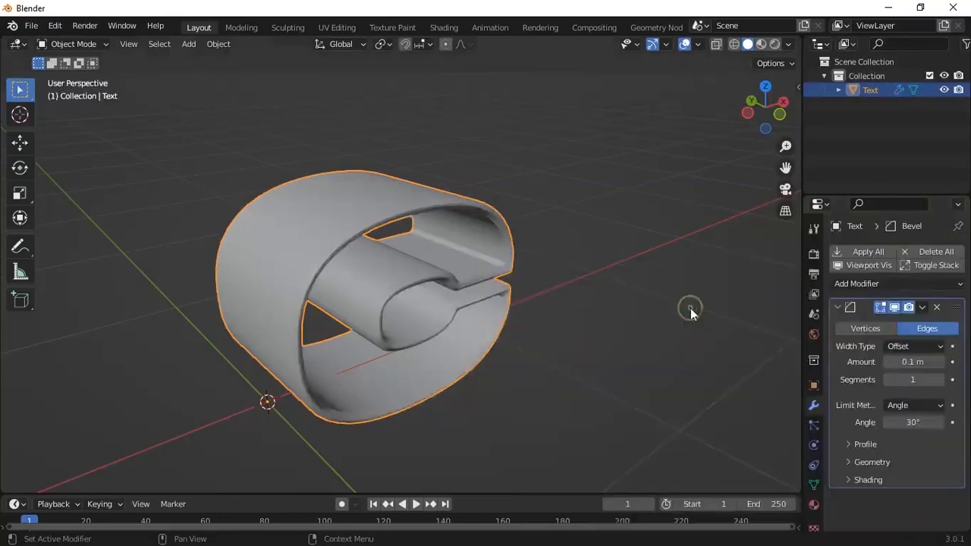
{"action": "scroll", "coordinate": [629, 355], "scroll_direction": "up", "scroll_amount": 3}
{"action": "double_click", "coordinate": [927, 366]}
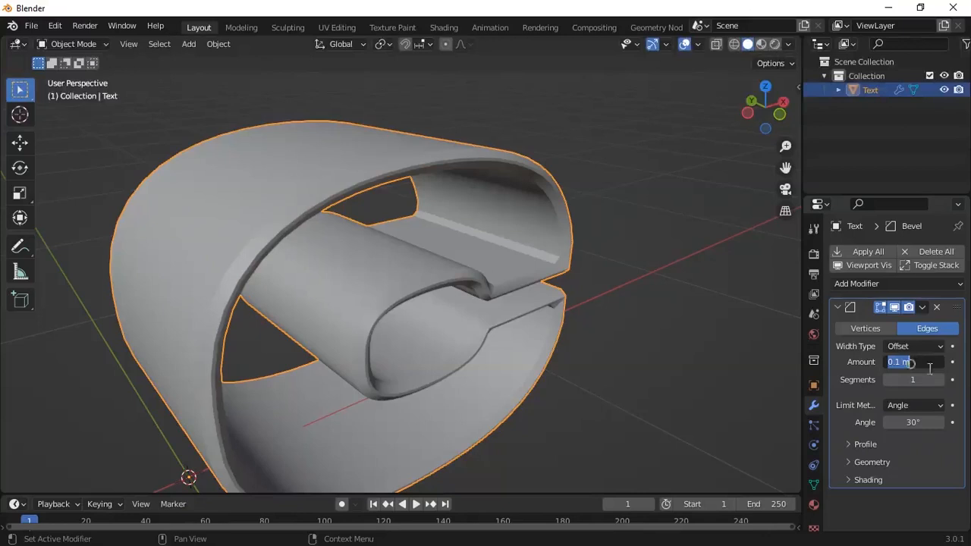
{"action": "type", "text": "0"}
{"action": "key", "text": "Return"}
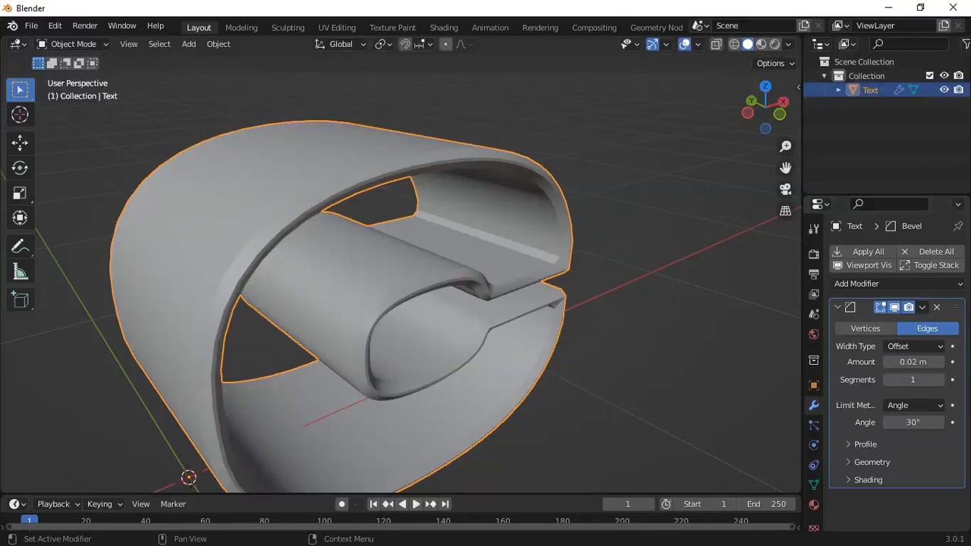
Step: Set the bevel to 3 segments and its amount to 0.002 m
{"action": "left_click", "coordinate": [940, 380]}
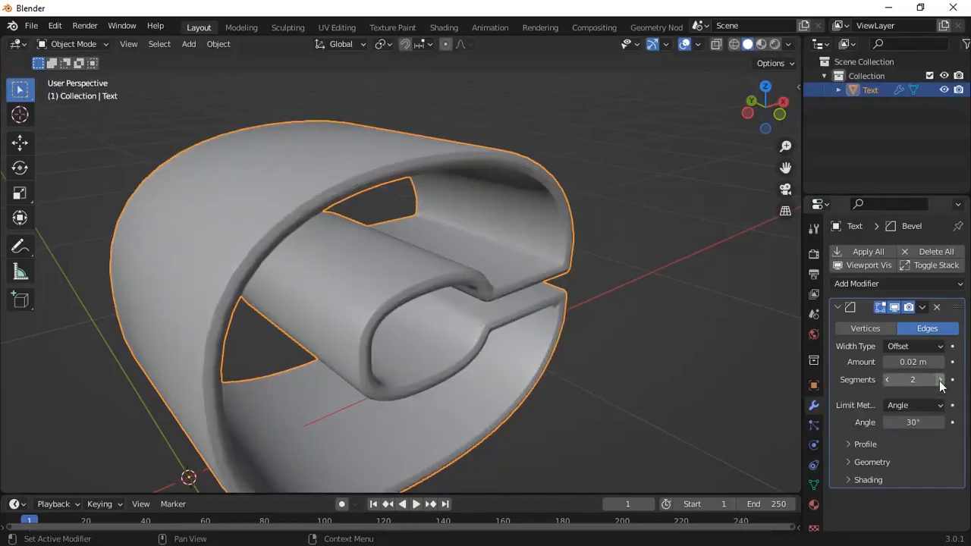
{"action": "left_click", "coordinate": [940, 380]}
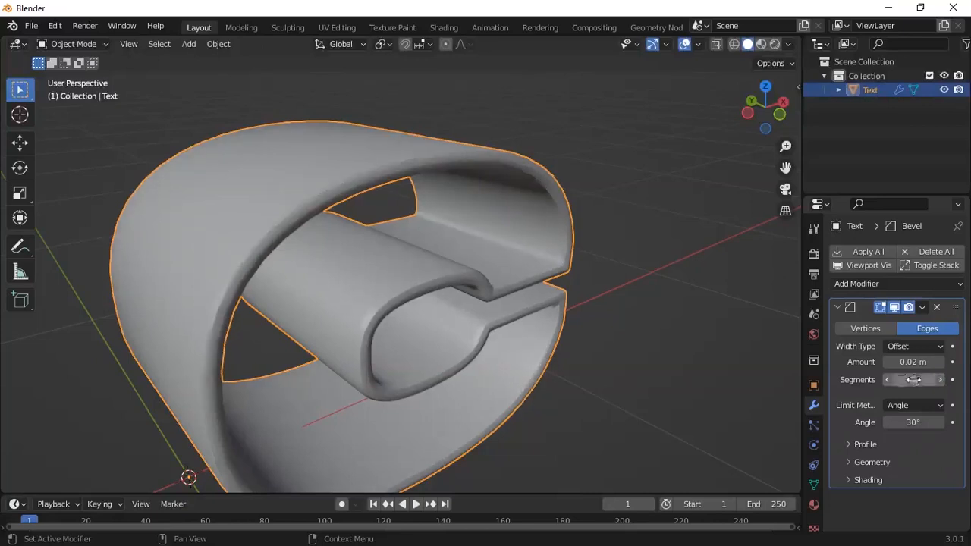
{"action": "left_click", "coordinate": [913, 362]}
{"action": "left_click", "coordinate": [913, 362]}
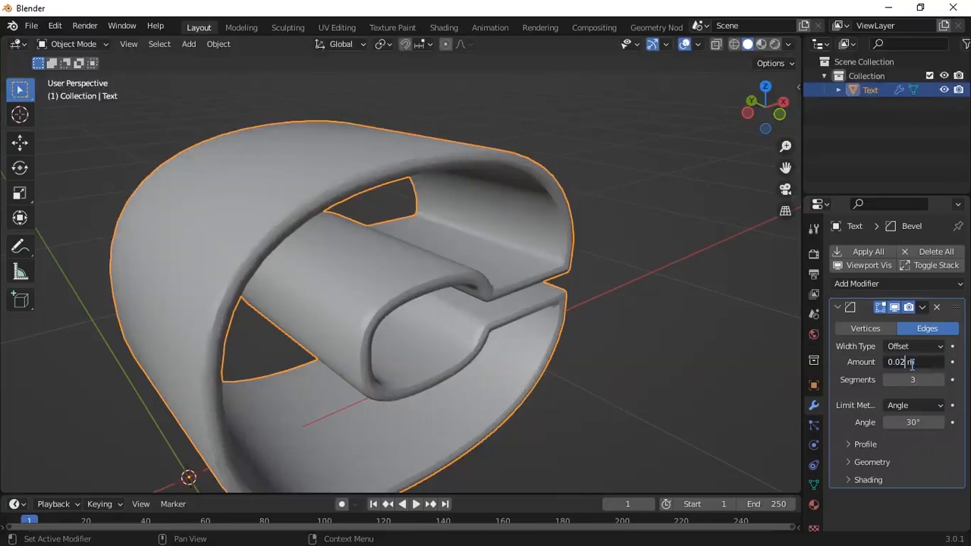
{"action": "key", "text": "Return"}
Step: Set the bevel amount to 0.005 m and check the rounded rims of the C from several angles
{"action": "scroll", "coordinate": [356, 388], "scroll_direction": "down", "scroll_amount": 3}
{"action": "scroll", "coordinate": [360, 384], "scroll_direction": "up", "scroll_amount": 3}
{"action": "left_click", "coordinate": [912, 362]}
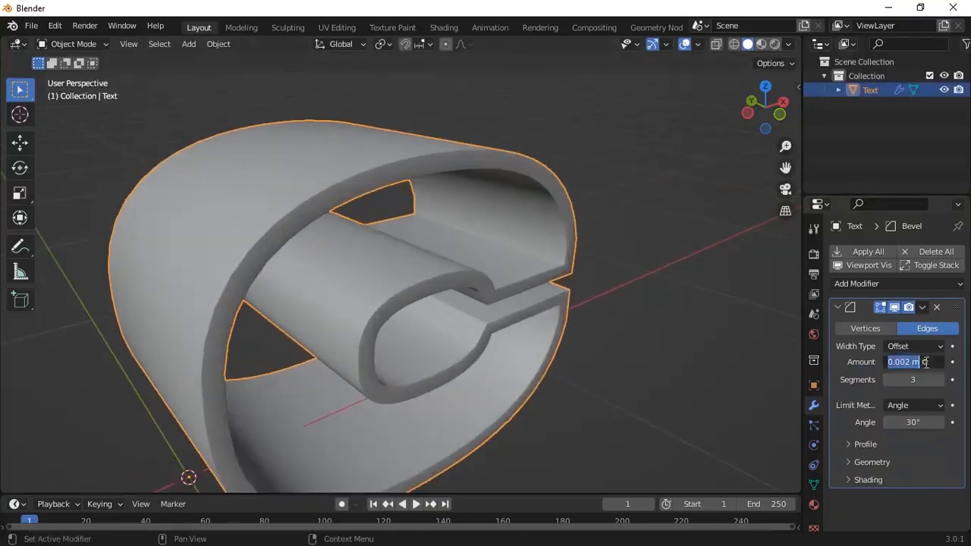
{"action": "left_click", "coordinate": [910, 362]}
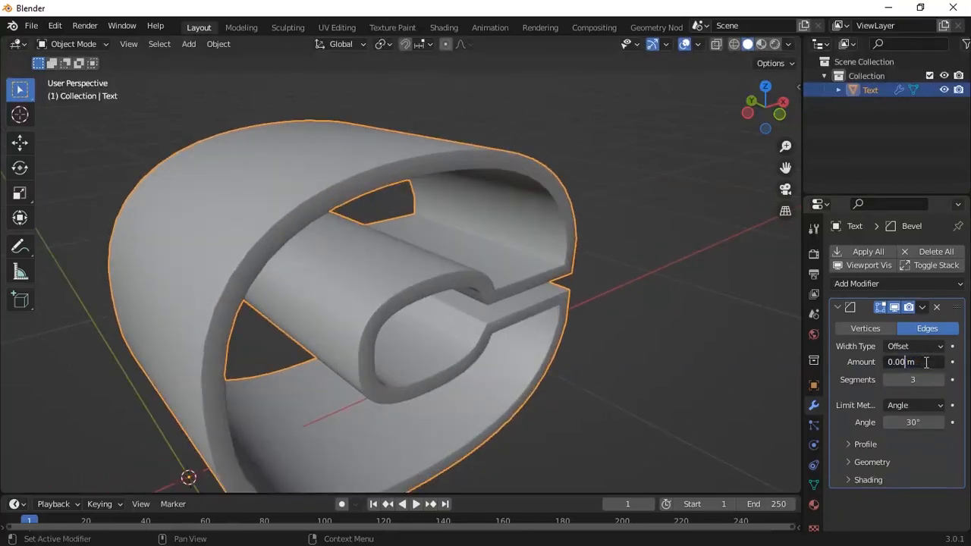
{"action": "key", "text": "Return"}
{"action": "middle_click_drag", "start_coordinate": [504, 361], "coordinate": [498, 350]}
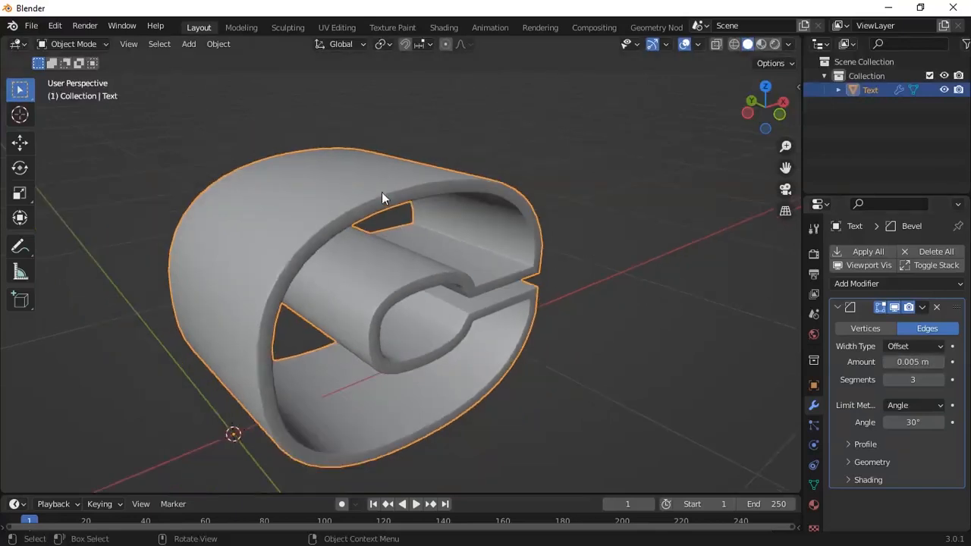
{"action": "scroll", "coordinate": [427, 255], "scroll_direction": "up", "scroll_amount": 2}
{"action": "mouse_move", "coordinate": [384, 346]}
{"action": "middle_mouse_down"}
{"action": "mouse_move", "coordinate": [412, 338]}
{"action": "mouse_move", "coordinate": [398, 334]}
{"action": "middle_mouse_up"}
{"action": "scroll", "coordinate": [476, 330], "scroll_direction": "down", "scroll_amount": 4}
{"action": "mouse_move", "coordinate": [476, 331]}
{"action": "middle_mouse_down"}
{"action": "mouse_move", "coordinate": [431, 335]}
{"action": "mouse_move", "coordinate": [392, 307]}
{"action": "mouse_move", "coordinate": [483, 339]}
{"action": "middle_mouse_up"}
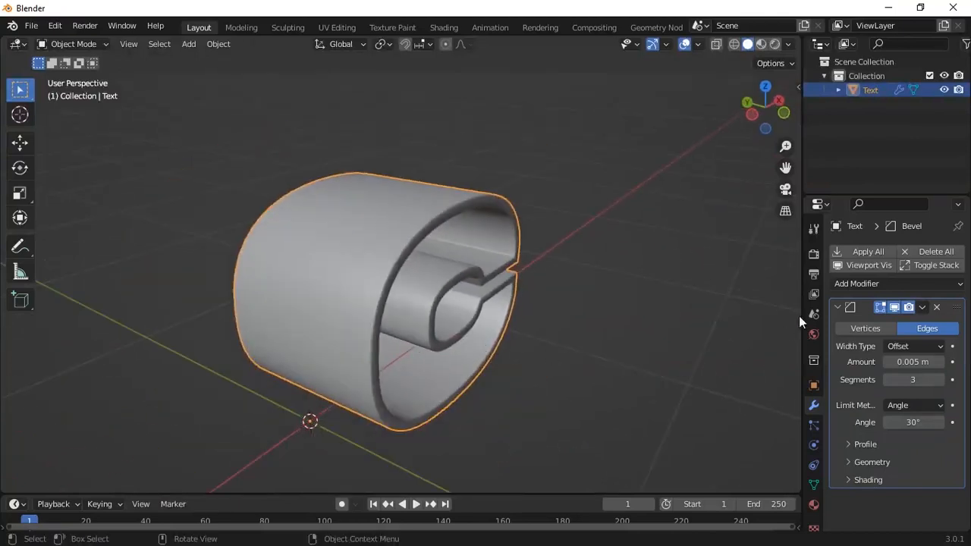
Step: Collapse the Bevel modifier's settings and add a Subdivision Surface modifier to the C after it
{"action": "left_click", "coordinate": [837, 307]}
{"action": "middle_click_drag", "start_coordinate": [655, 319], "coordinate": [735, 300]}
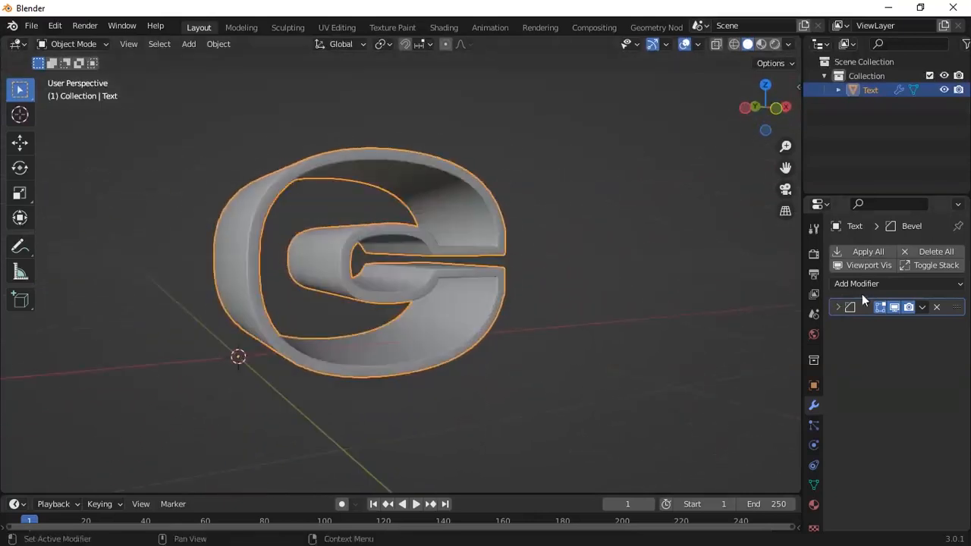
{"action": "middle_click_drag", "start_coordinate": [469, 261], "coordinate": [279, 205]}
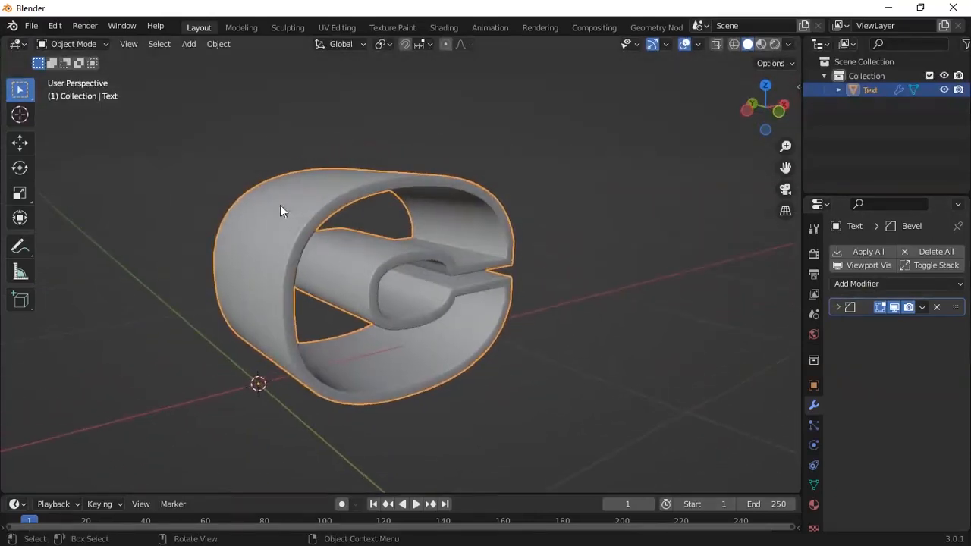
{"action": "left_click", "coordinate": [863, 283]}
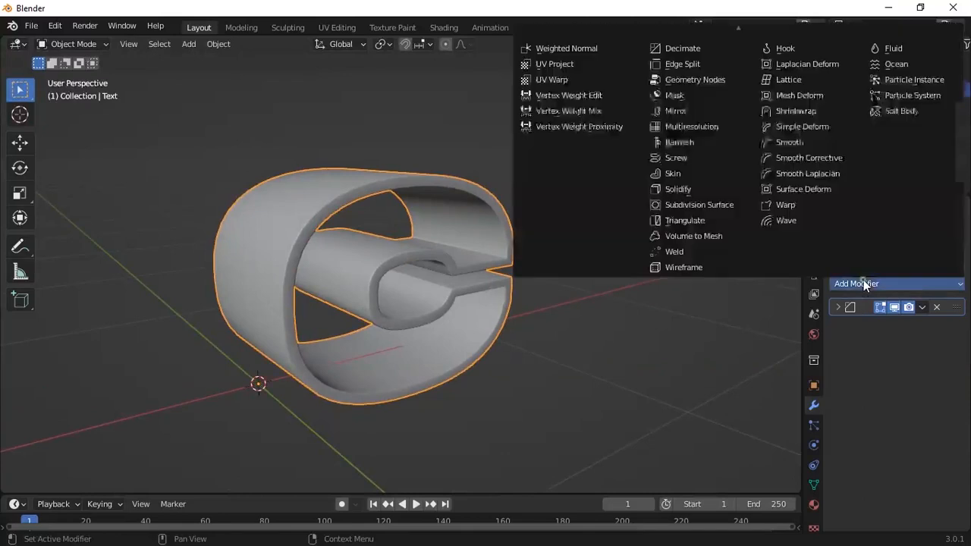
{"action": "left_click", "coordinate": [691, 204]}
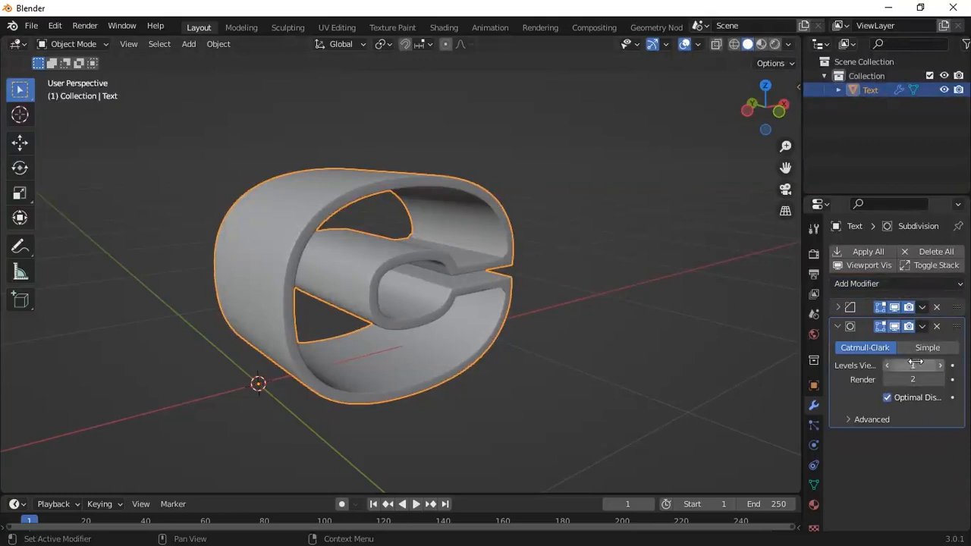
Step: Try a subdivision viewport level of 2 on the C, return it to 1 and examine the corners at the opening
{"action": "key", "text": "ctrl+z"}
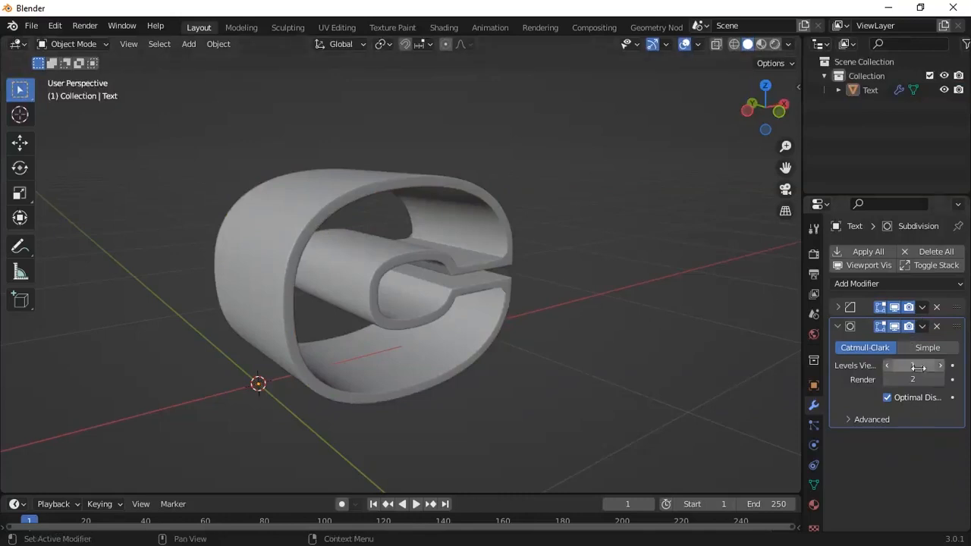
{"action": "middle_click_drag", "start_coordinate": [334, 215], "coordinate": [427, 218]}
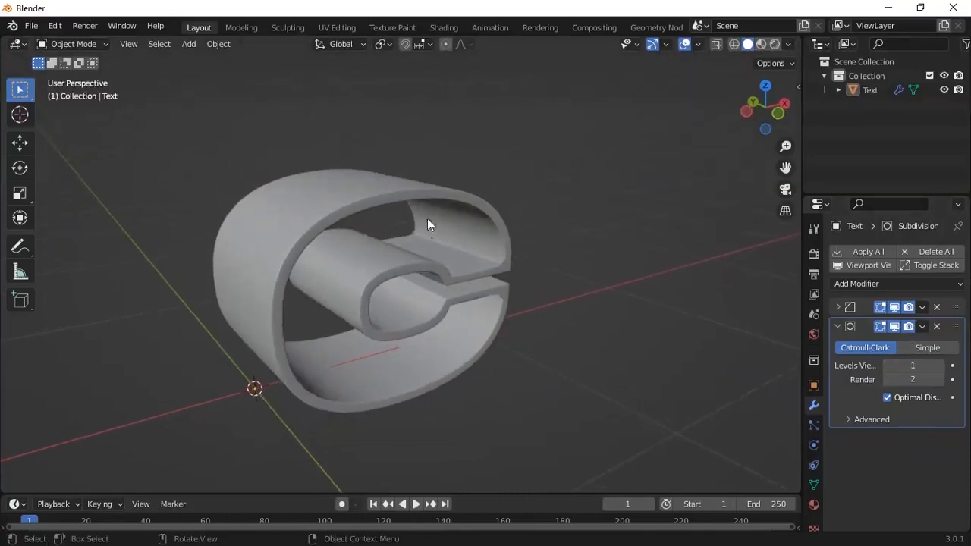
{"action": "left_click", "coordinate": [942, 367]}
{"action": "middle_click_drag", "start_coordinate": [542, 335], "coordinate": [516, 323]}
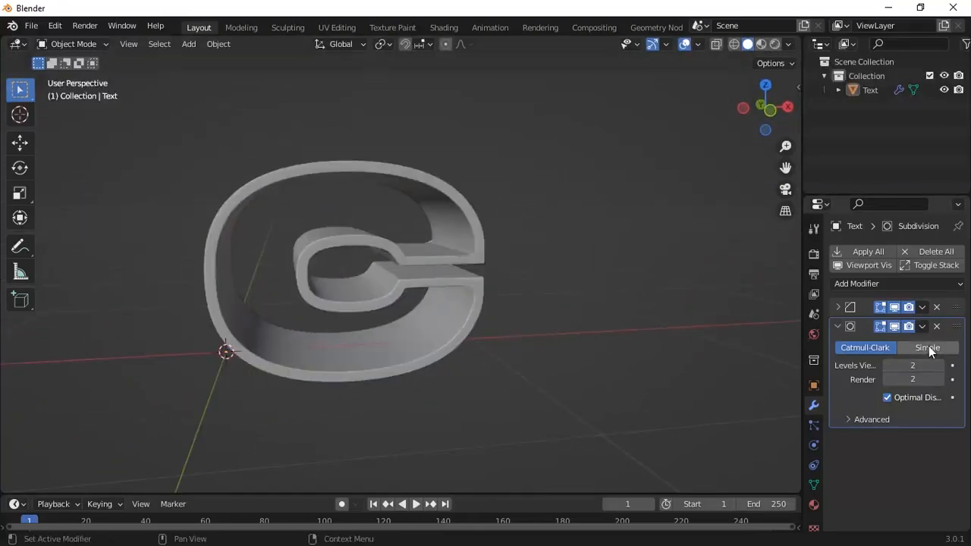
{"action": "left_click", "coordinate": [887, 365]}
{"action": "scroll", "coordinate": [603, 336], "scroll_direction": "up", "scroll_amount": 6}
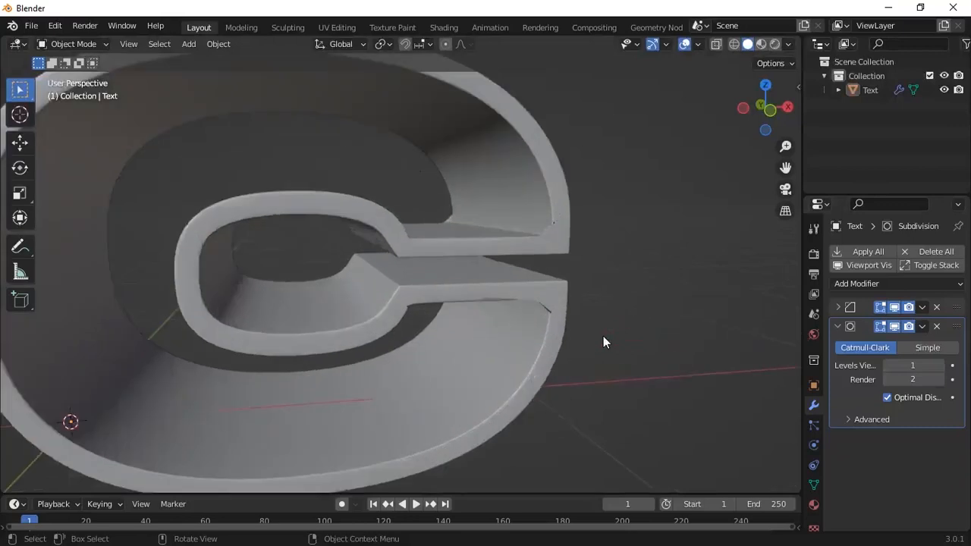
{"action": "middle_click_drag", "start_coordinate": [604, 311], "coordinate": [648, 323]}
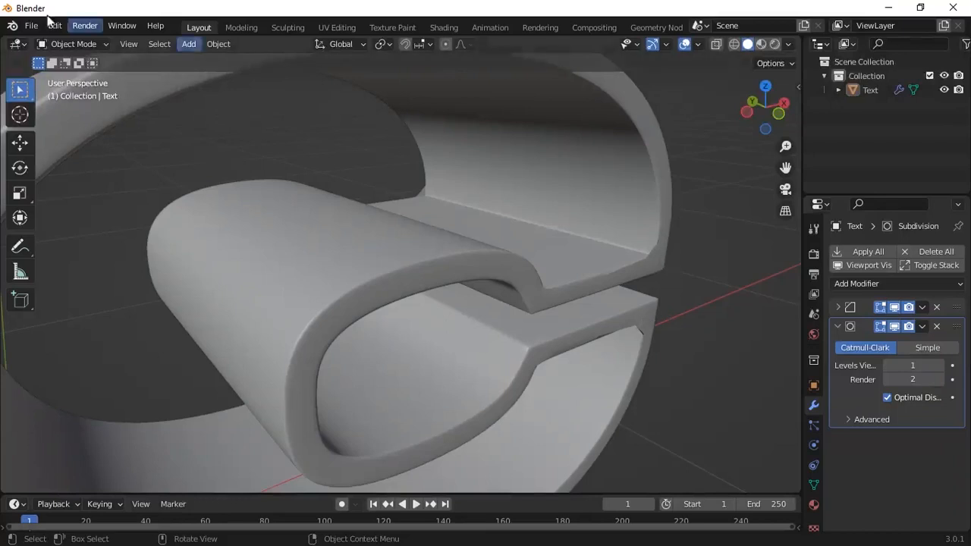
Step: In Edit Mode, add two supporting loop cuts to the C's upper opening corner, one slid close to each side of the corner edge
{"action": "left_click", "coordinate": [55, 45]}
{"action": "left_click", "coordinate": [67, 76]}
{"action": "middle_click_drag", "start_coordinate": [456, 251], "coordinate": [596, 241]}
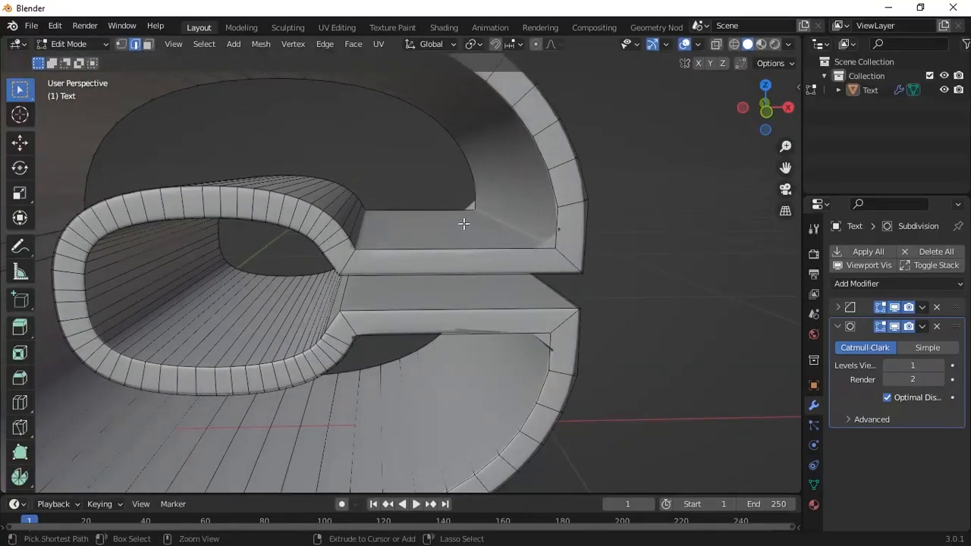
{"action": "key", "text": "ctrl+r"}
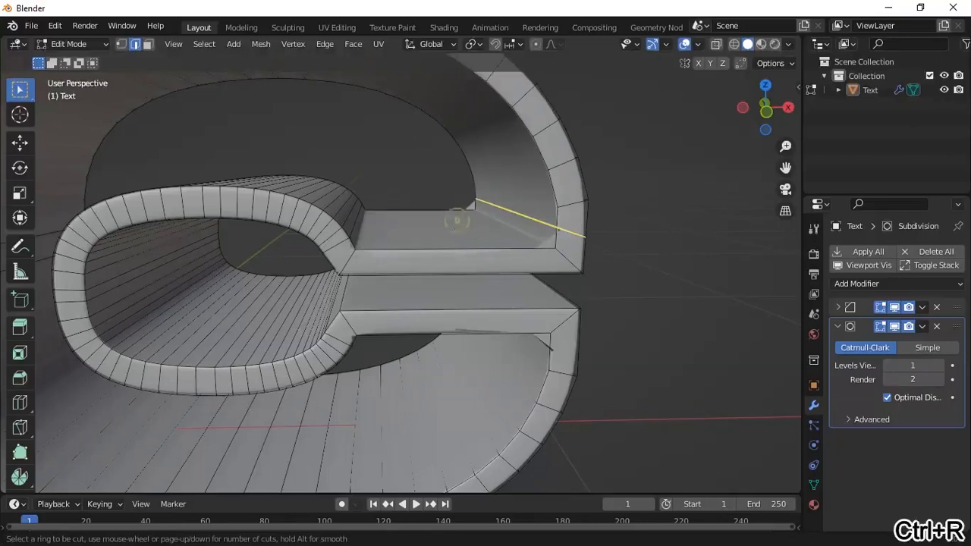
{"action": "left_click", "coordinate": [457, 220]}
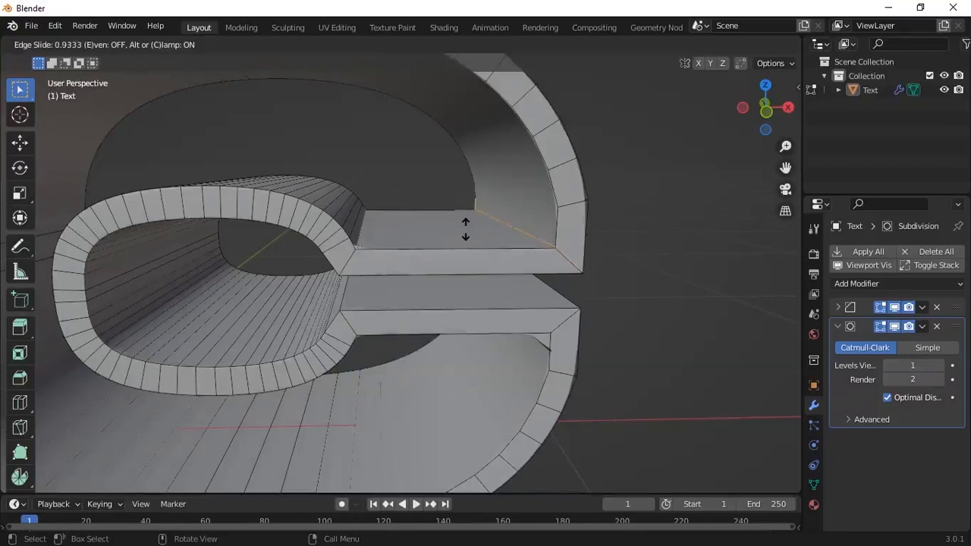
{"action": "left_click", "coordinate": [468, 229]}
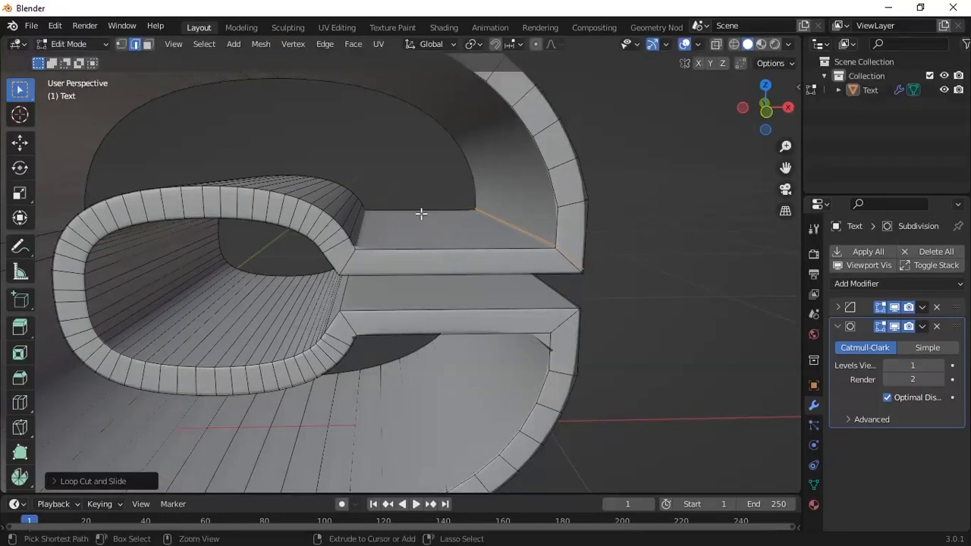
{"action": "key", "text": "ctrl+r"}
{"action": "left_click", "coordinate": [410, 213]}
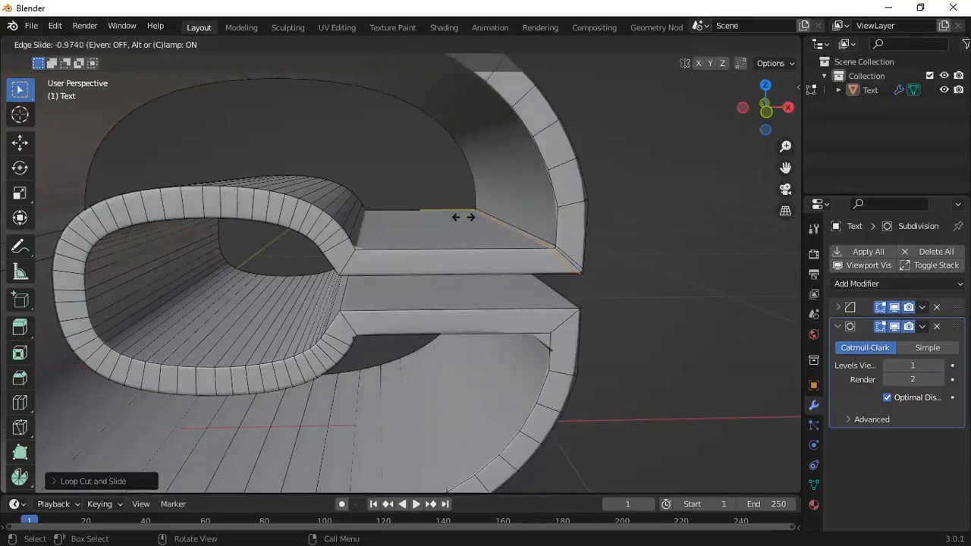
{"action": "left_click", "coordinate": [462, 218]}
Step: Add two loop cuts around the lower opening corner of the C, sliding each one tight against the corner edge
{"action": "scroll", "coordinate": [618, 316], "scroll_direction": "down", "scroll_amount": 2}
{"action": "middle_click_drag", "start_coordinate": [613, 313], "coordinate": [556, 258]}
{"action": "scroll", "coordinate": [599, 304], "scroll_direction": "up", "scroll_amount": 2}
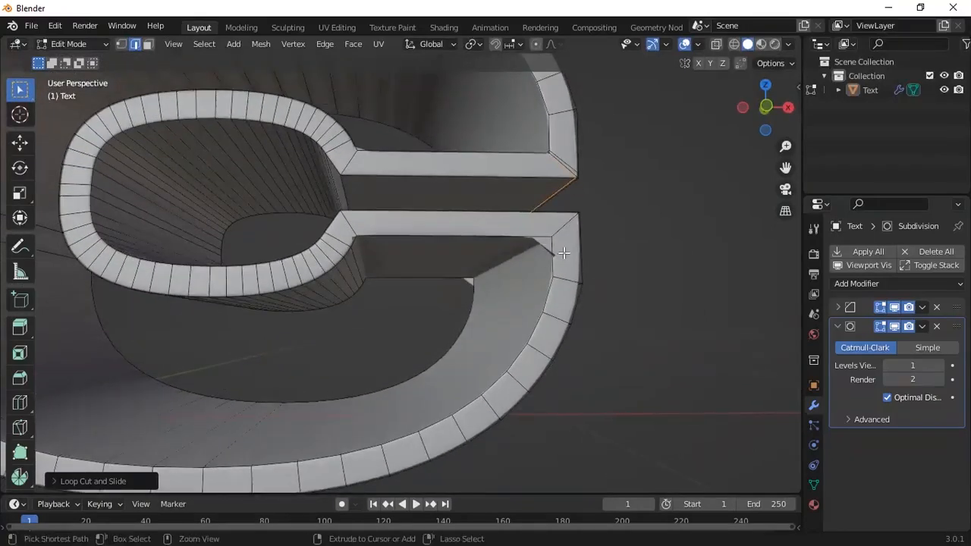
{"action": "key", "text": "ctrl+r"}
{"action": "left_click", "coordinate": [563, 252]}
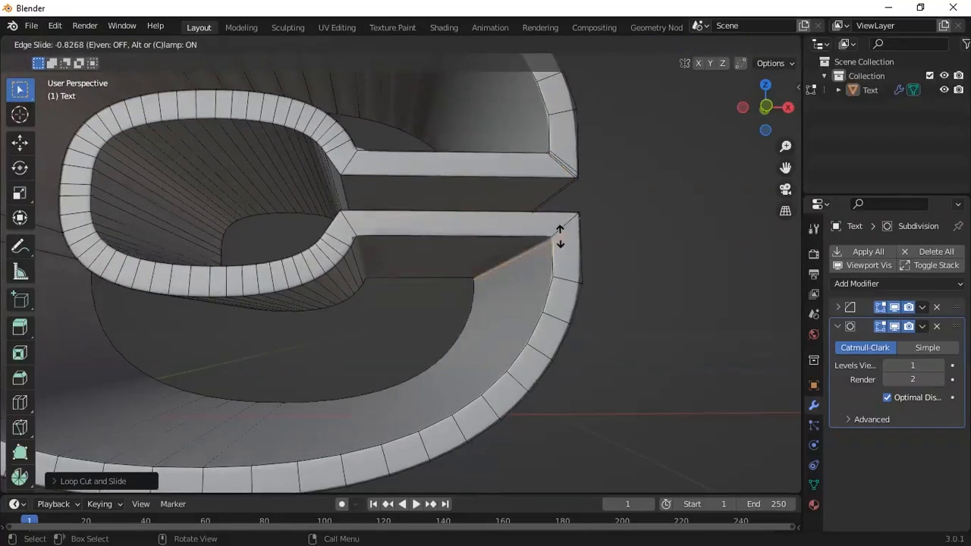
{"action": "left_click", "coordinate": [560, 235]}
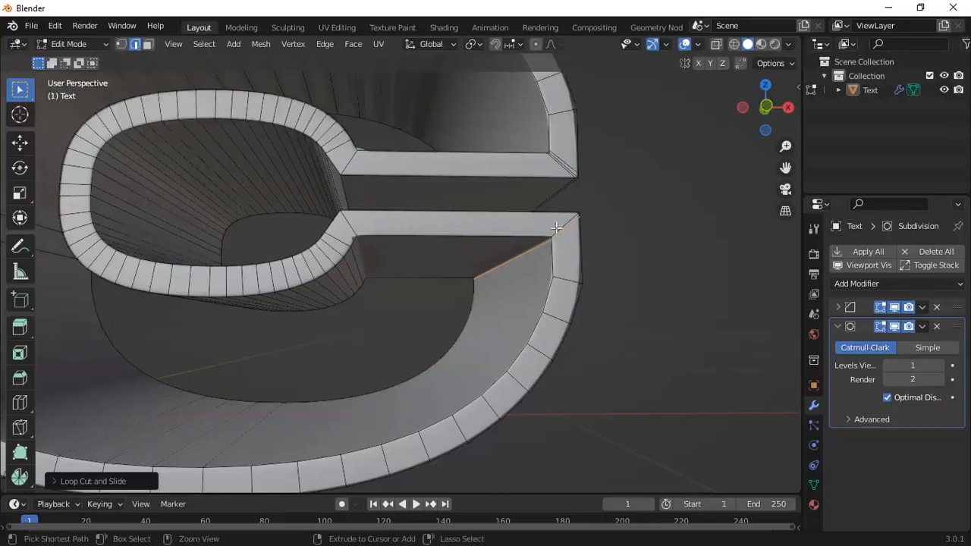
{"action": "key", "text": "ctrl+r"}
{"action": "left_click", "coordinate": [477, 226]}
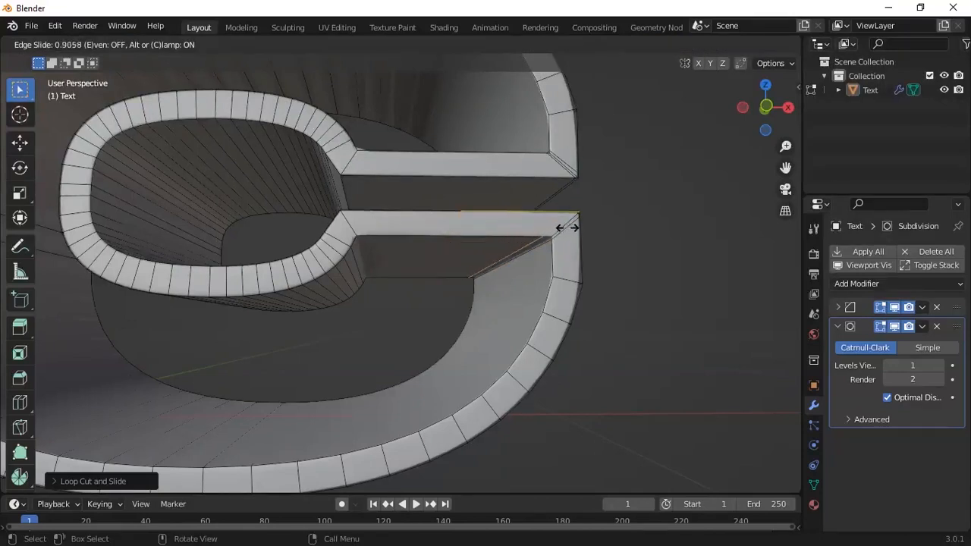
{"action": "left_click", "coordinate": [570, 227]}
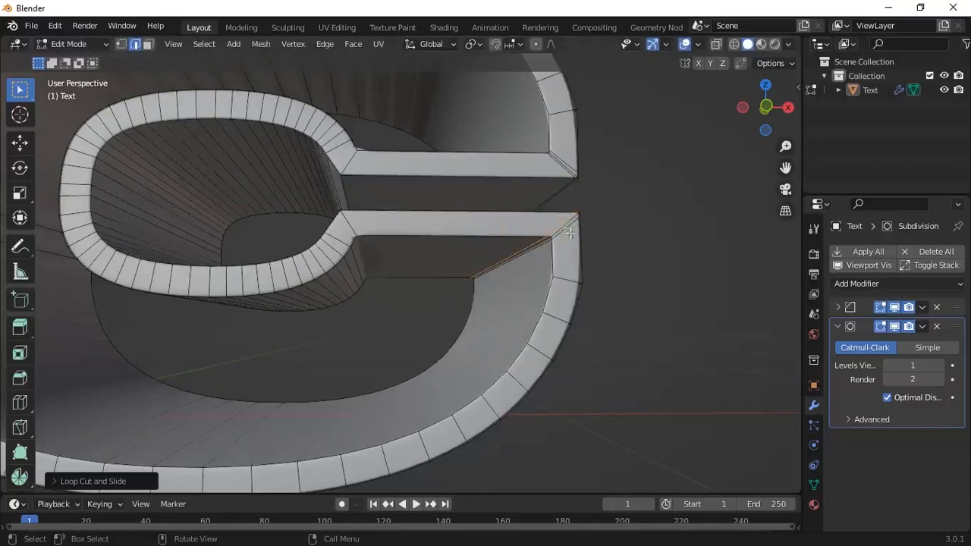
Step: Return to Object Mode, inspect the smoothed C from several angles and switch to the image viewer to compare it with the reference render
{"action": "scroll", "coordinate": [581, 296], "scroll_direction": "down", "scroll_amount": 7}
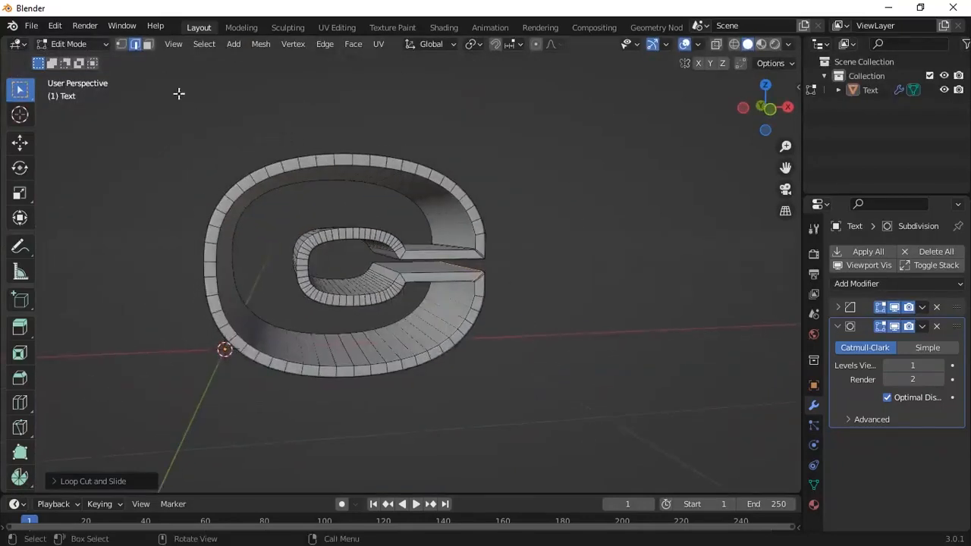
{"action": "left_click", "coordinate": [76, 43]}
{"action": "left_click", "coordinate": [91, 56]}
{"action": "middle_click_drag", "start_coordinate": [321, 236], "coordinate": [335, 264]}
{"action": "middle_click_drag", "start_coordinate": [407, 270], "coordinate": [407, 241]}
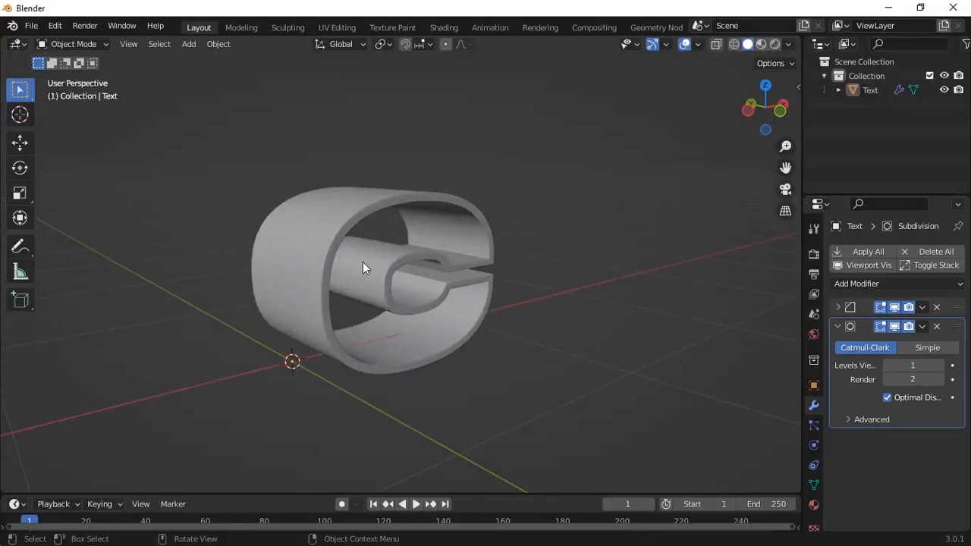
{"action": "key", "text": "alt+Tab"}
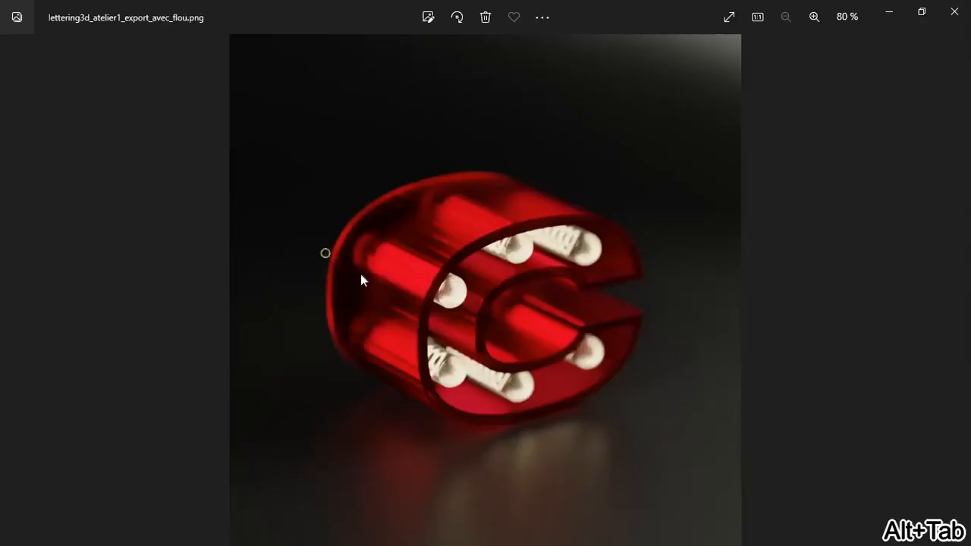